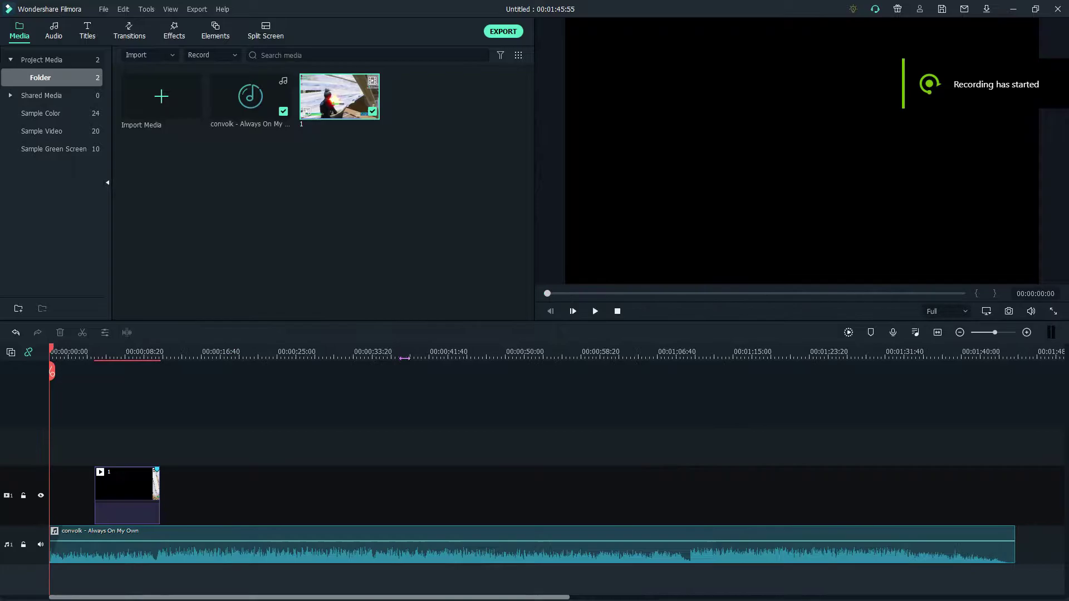
Extend the end of the gameplay clip on the timeline to about 00:00:17 and play it around the music's beat drop.
drag(51, 352, 148, 423)
drag(158, 491, 228, 494)
key(space)
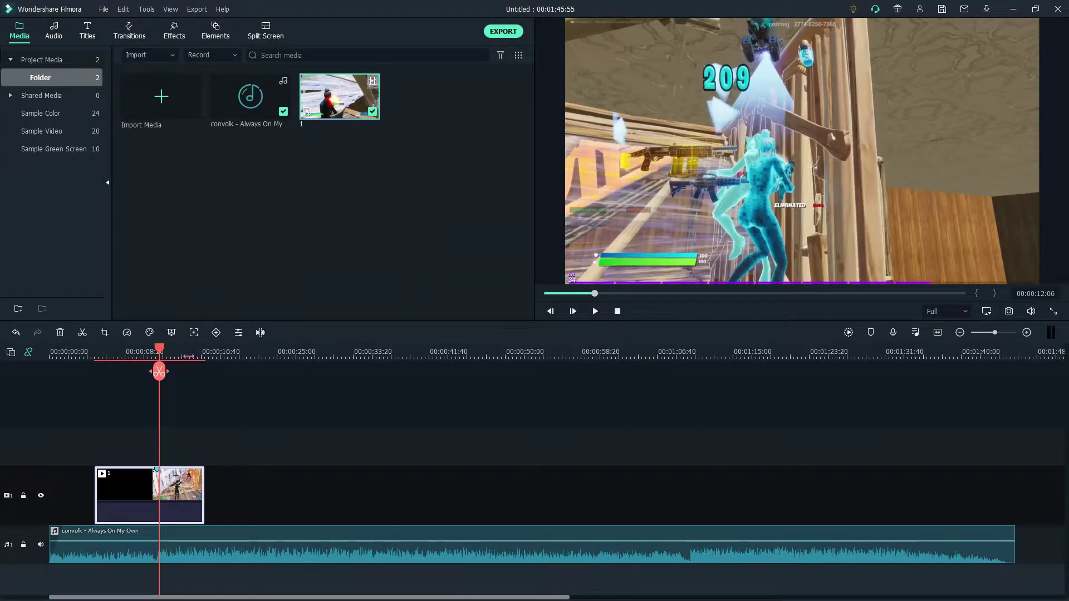
drag(189, 356, 310, 351)
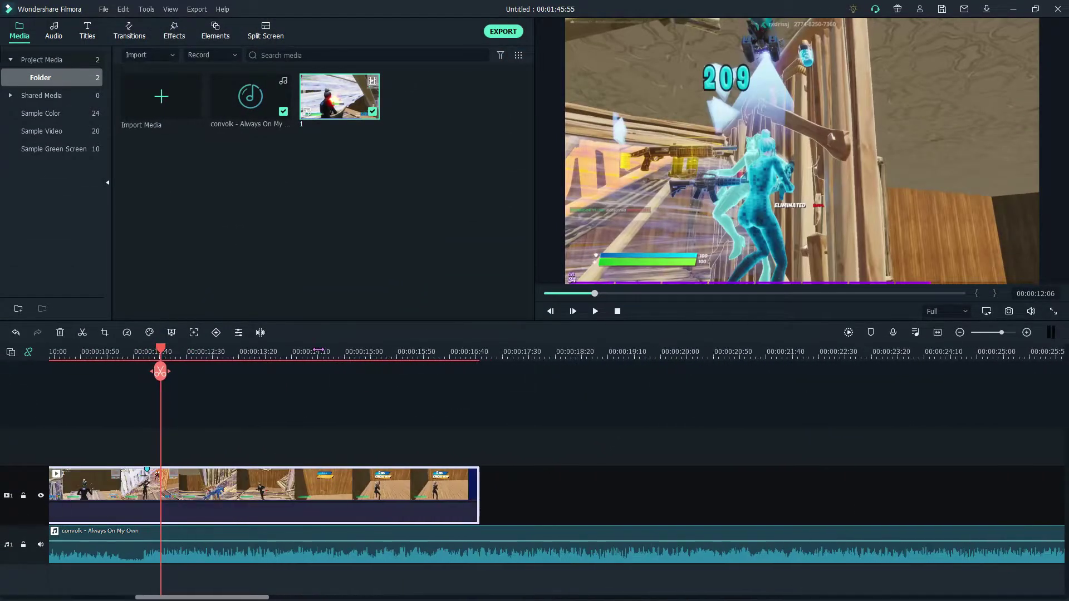
Split the gameplay clip at 00:00:12:03, just after the elimination, and delete the part behind the cut.
key(Left)
key(Left)
key(Left)
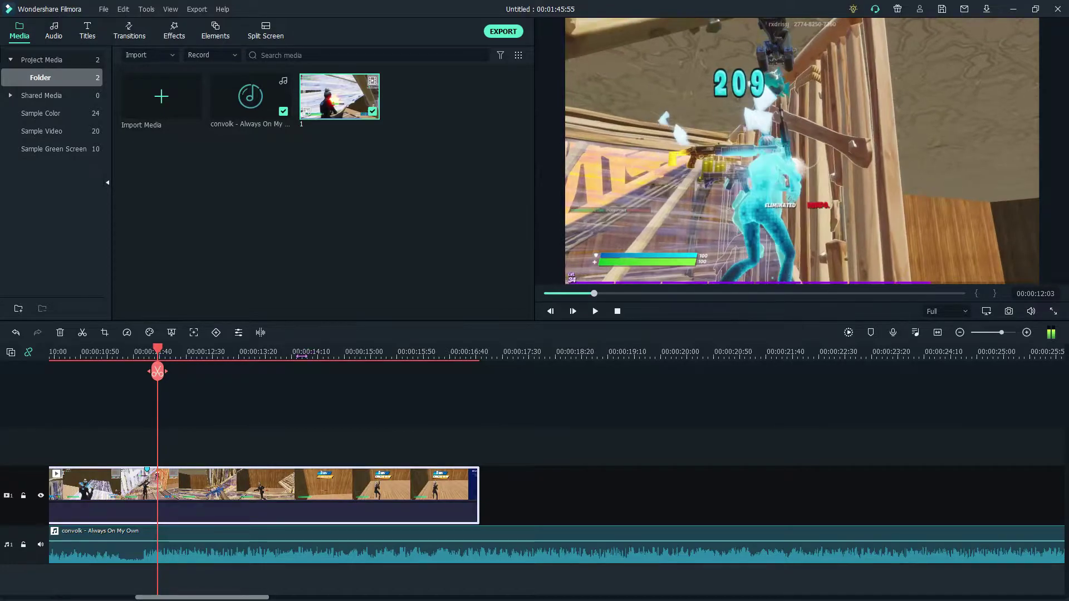
click(158, 372)
key(Delete)
Split the gameplay clip at 00:00:11:48, five frames before its marker at the beat drop.
drag(180, 355, 259, 372)
drag(448, 346, 413, 345)
drag(259, 349, 402, 365)
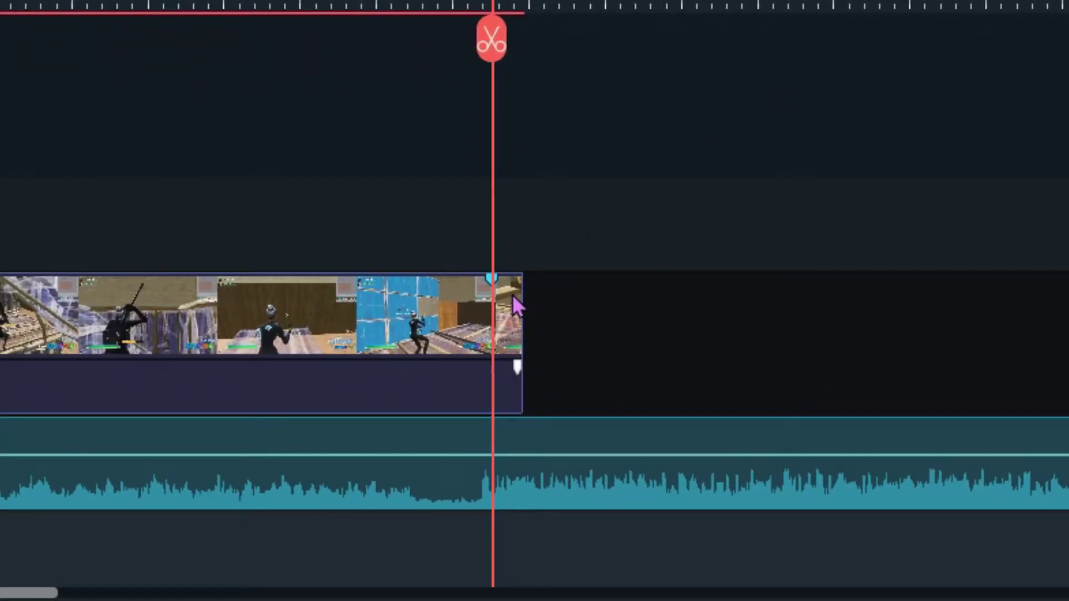
click(512, 294)
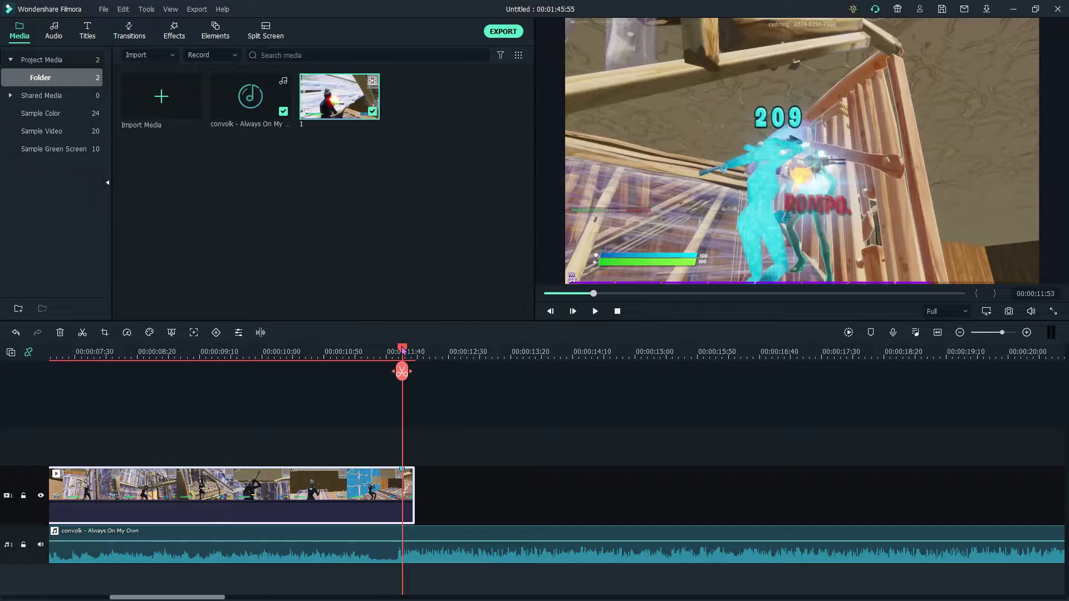
drag(456, 355, 564, 350)
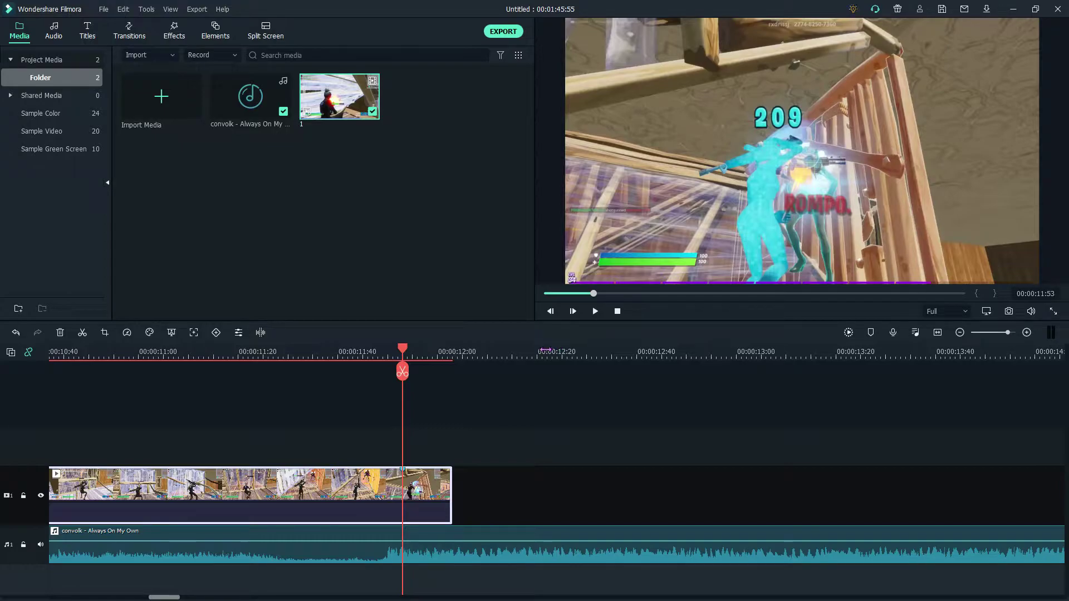
key(Left)
key(Left)
key(Left)
key(Left)
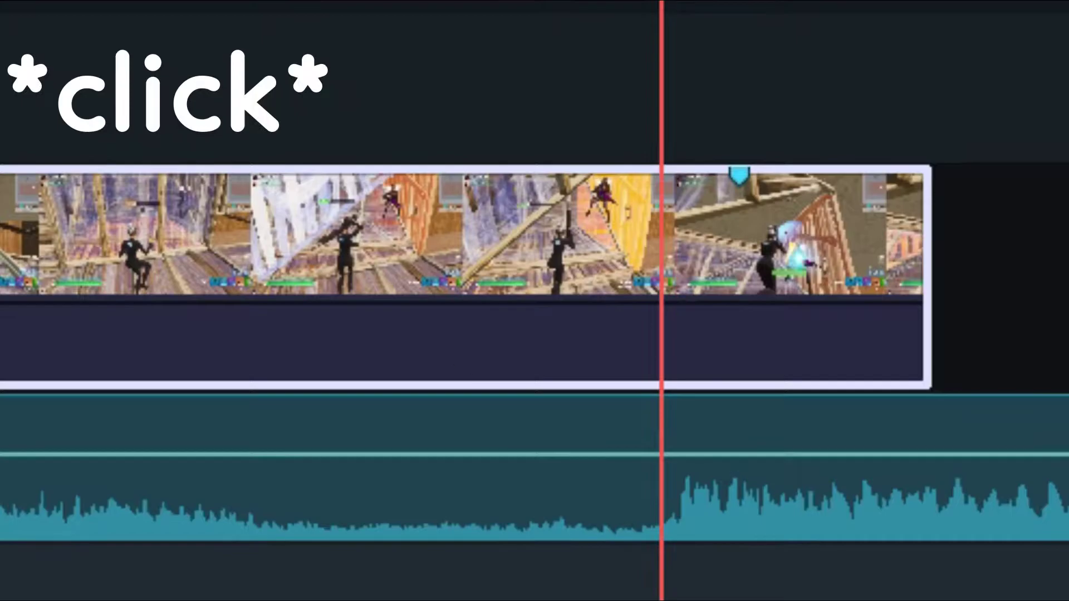
key(Left)
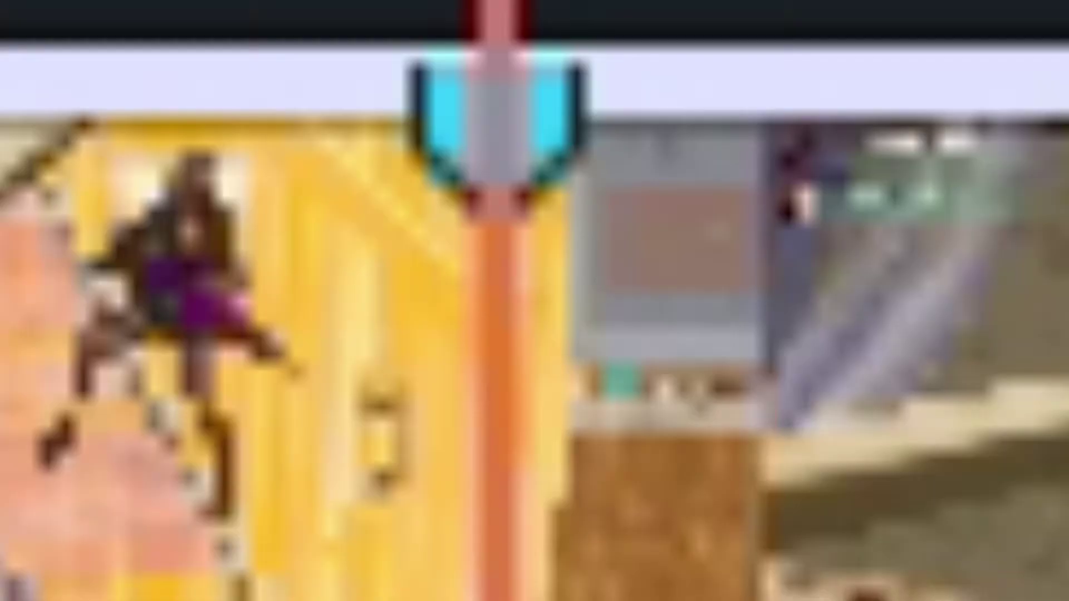
key(ctrl+b)
Split the gameplay clip again five frames further on, at 00:00:11:53, to isolate a short middle segment.
key(Right)
key(Right)
key(Right)
key(Right)
key(Right)
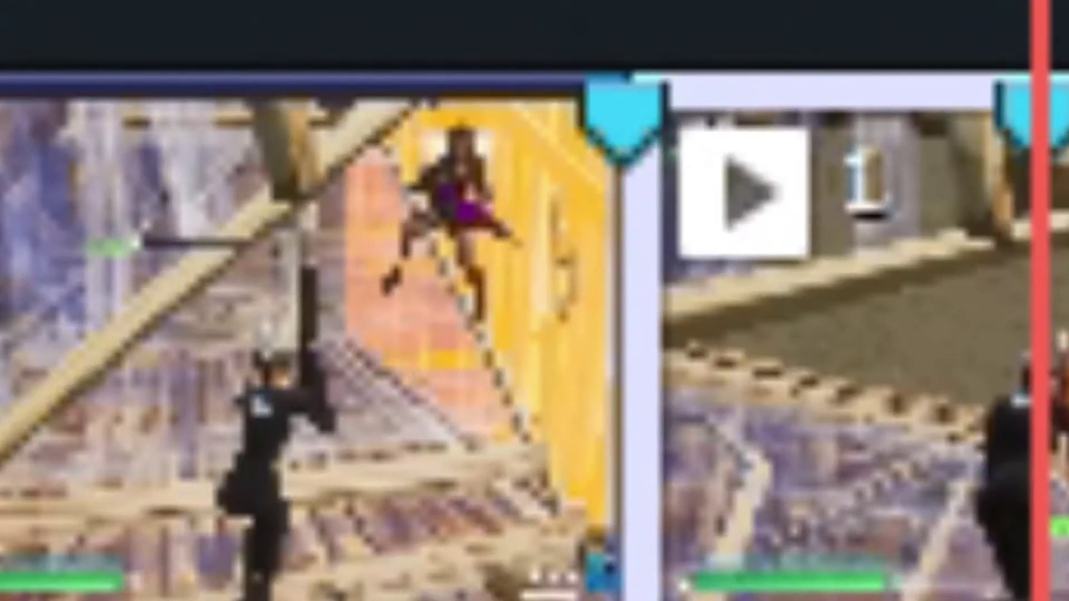
key(ctrl+b)
Speed up the short five-frame middle segment to 4x.
click(712, 490)
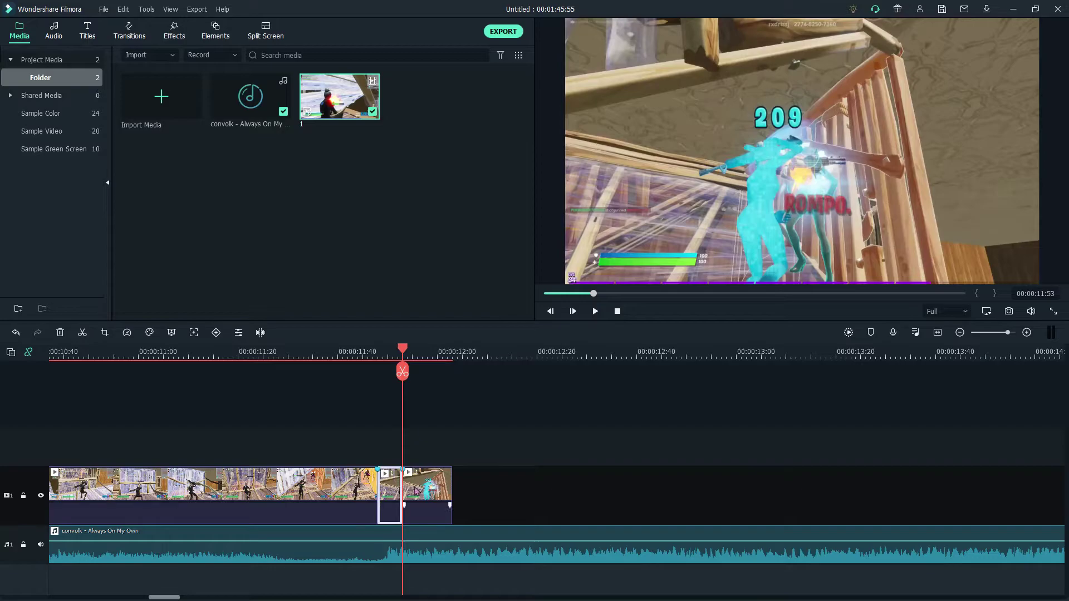
click(127, 332)
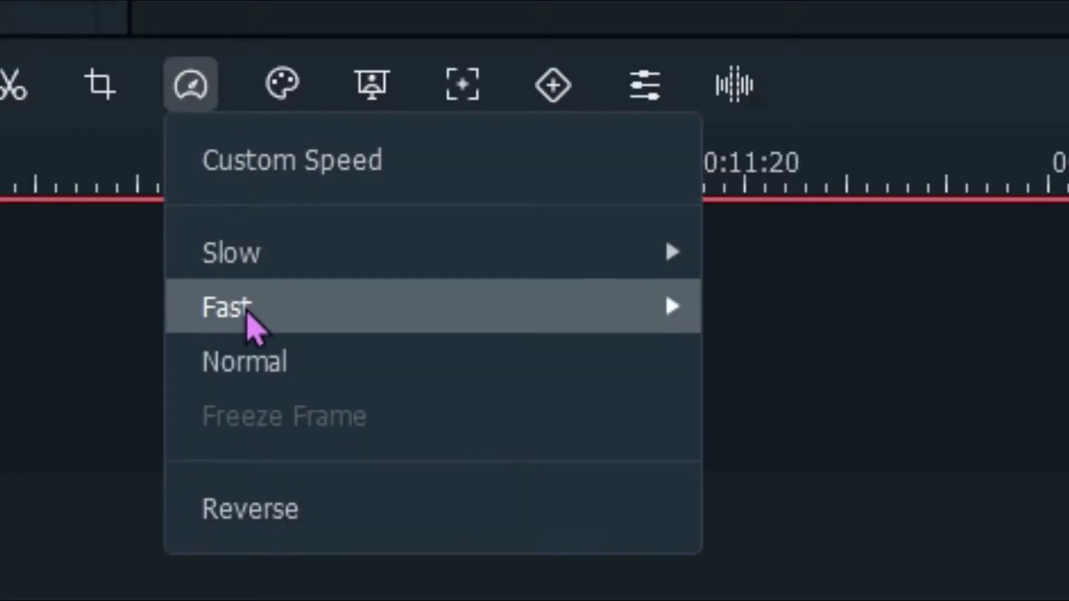
mouse_move(141, 390)
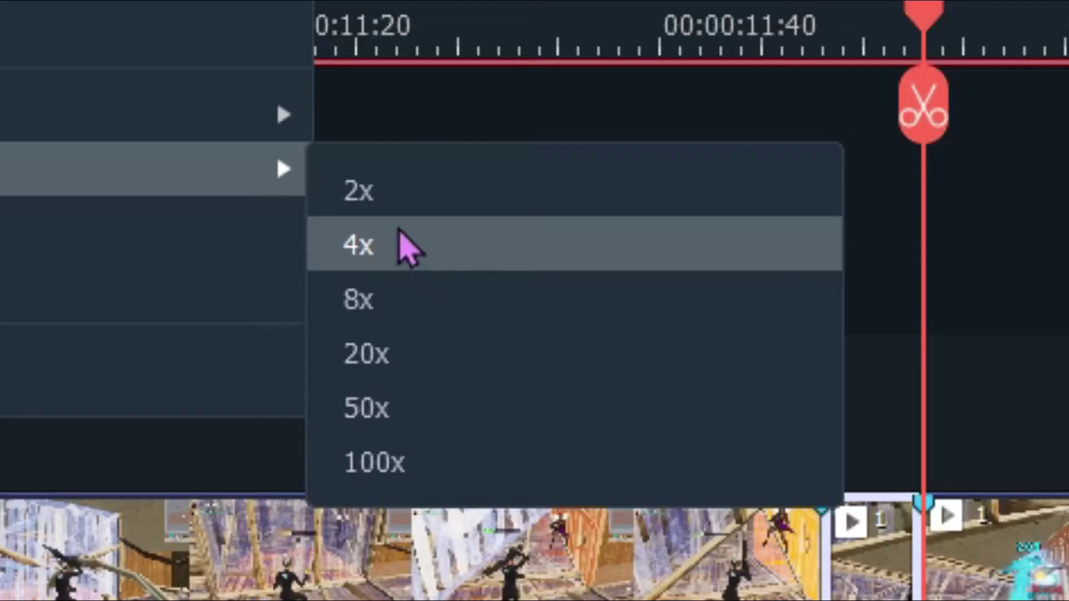
click(362, 250)
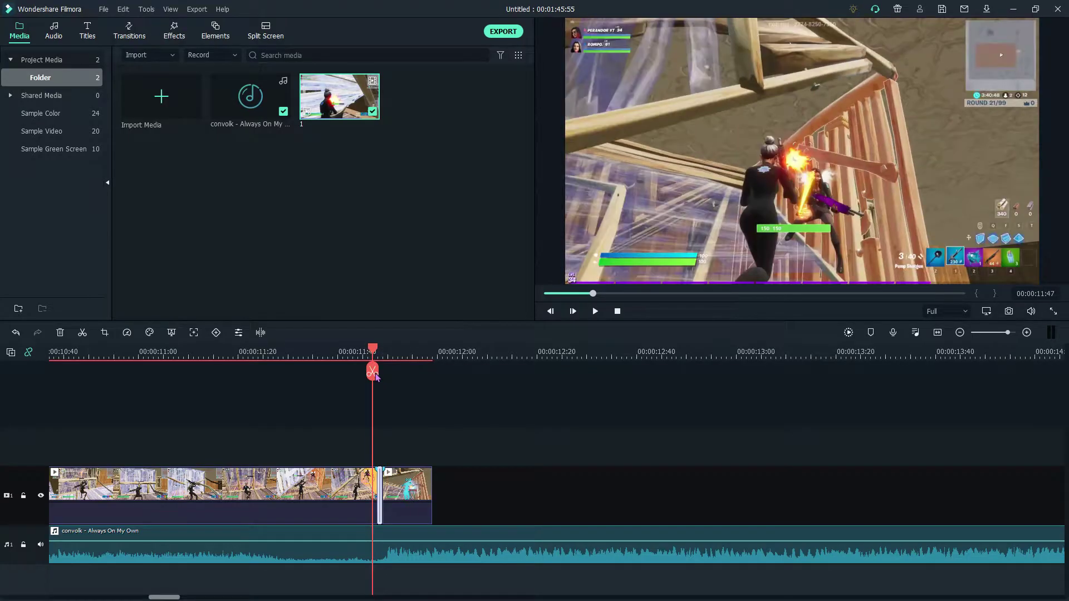
Preview the sped-up cut and slow the last gameplay segment after it to 0.5x.
drag(376, 376, 372, 406)
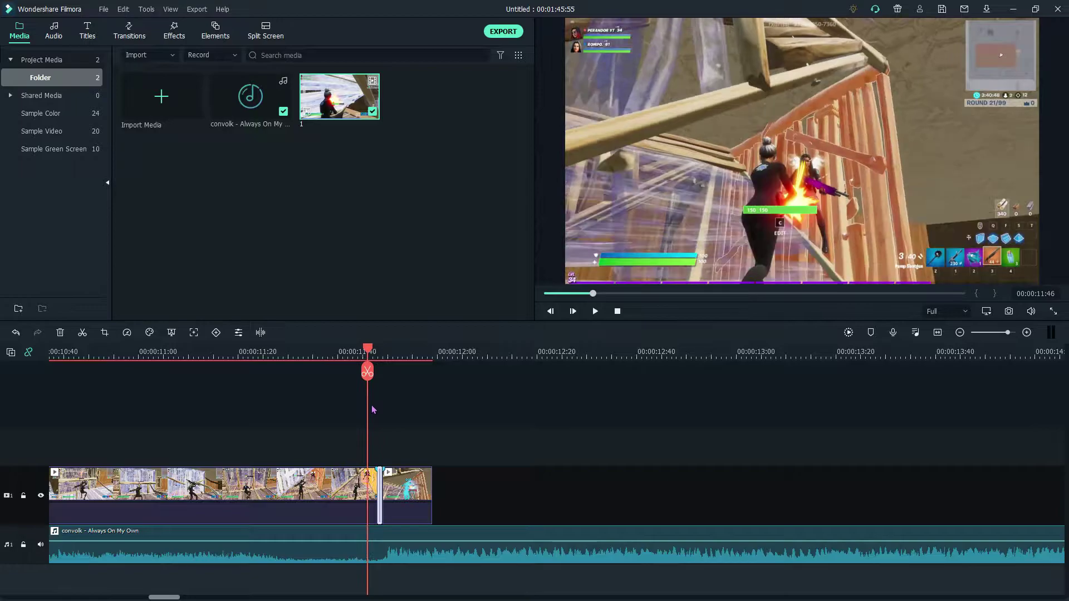
drag(420, 357, 483, 359)
key(space)
key(space)
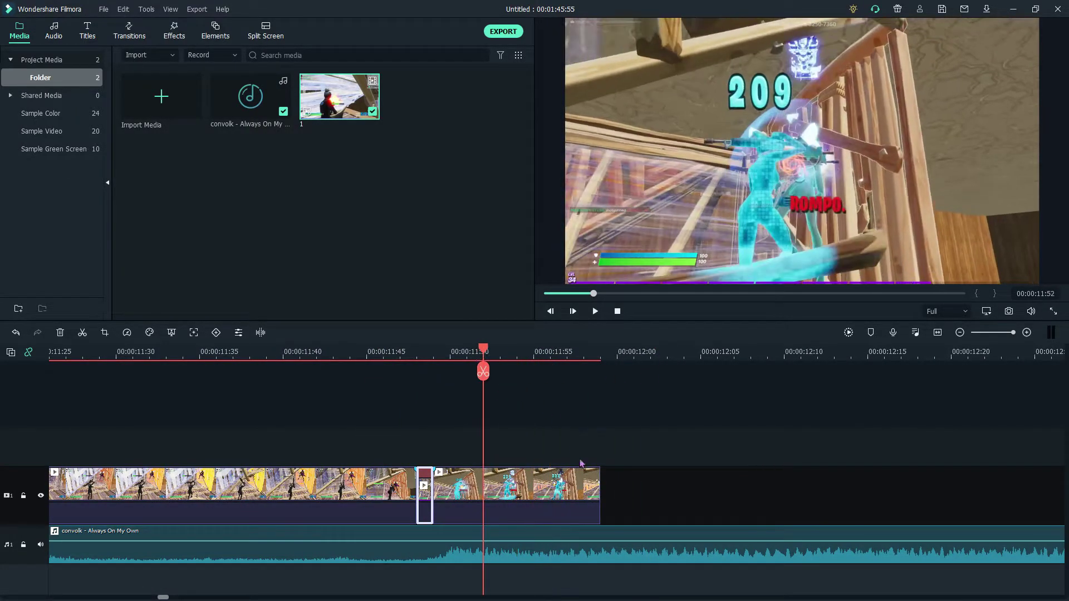
click(476, 482)
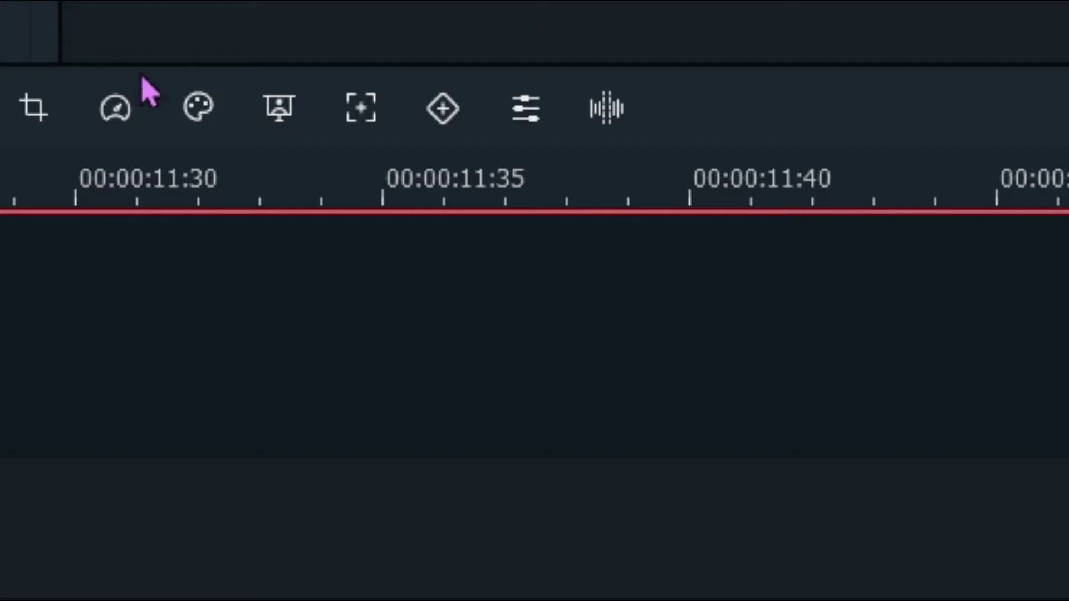
click(118, 109)
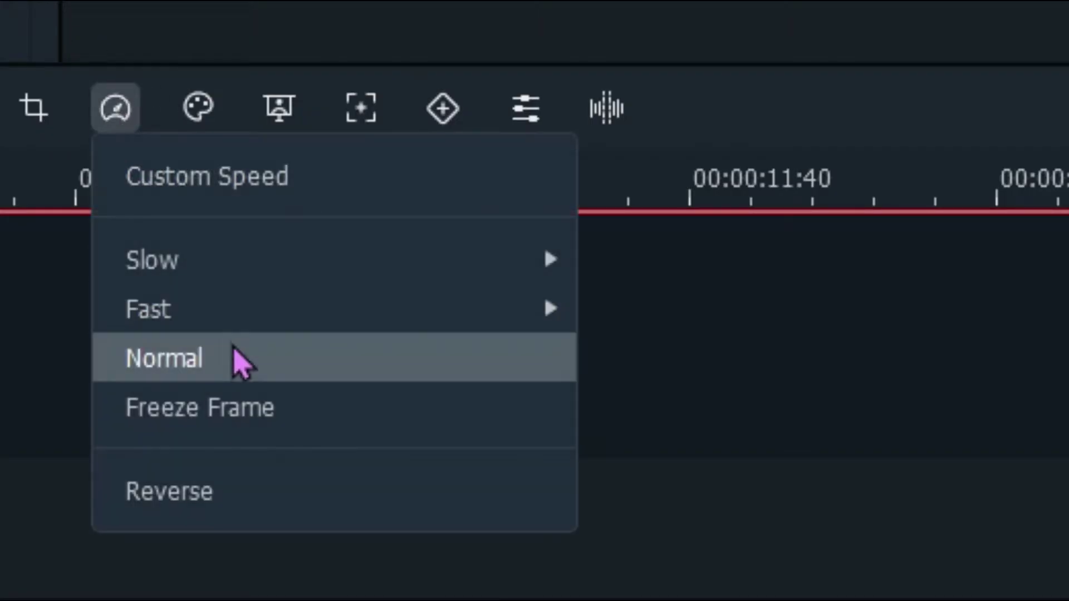
mouse_move(203, 260)
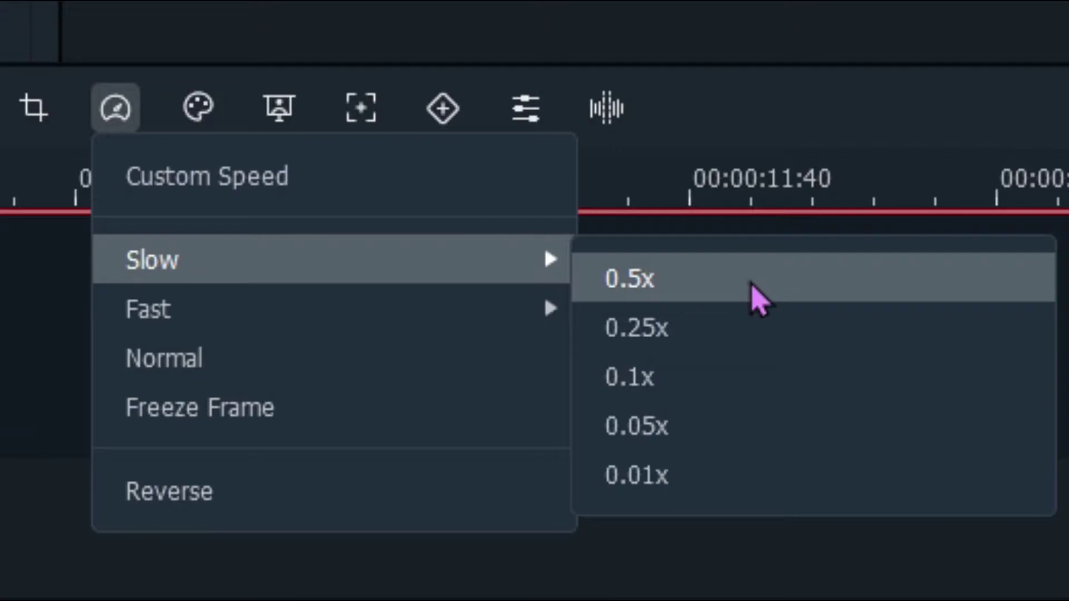
click(751, 293)
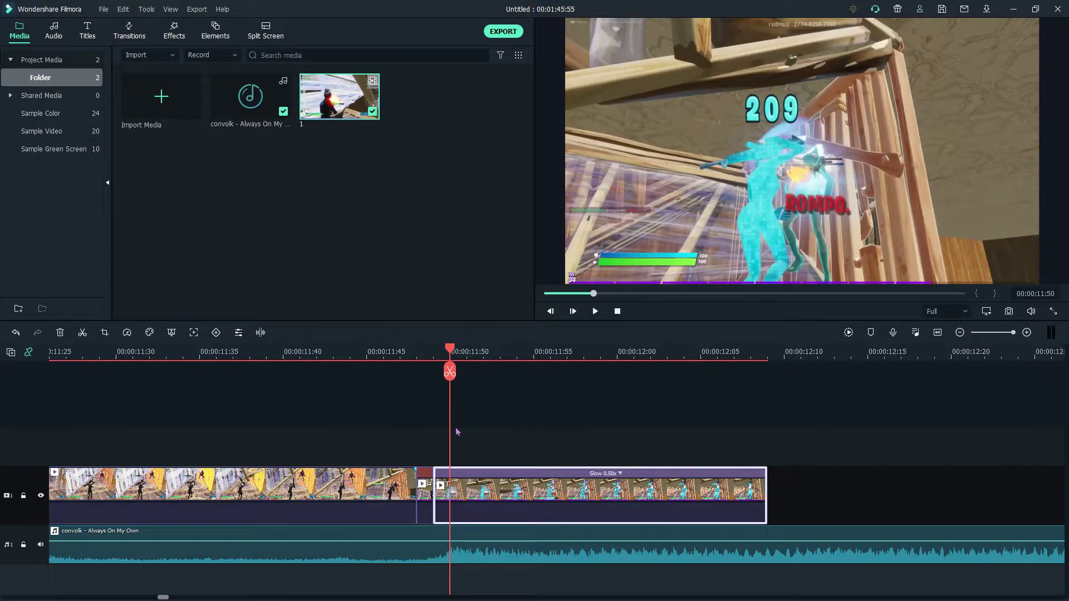
Play back the speed-changed segments to check their timing against the music.
drag(452, 355, 308, 370)
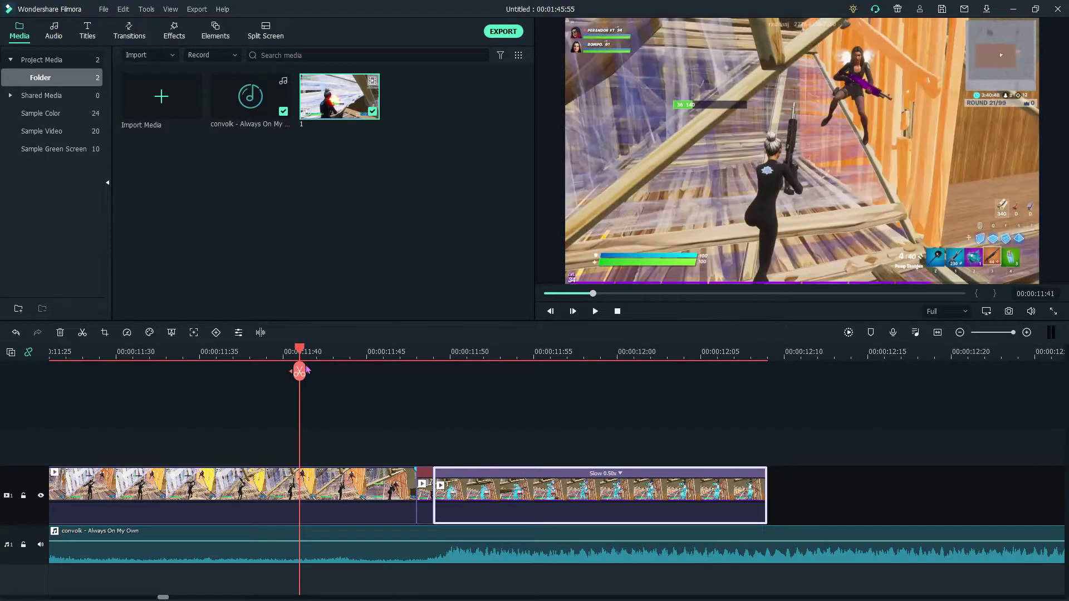
key(space)
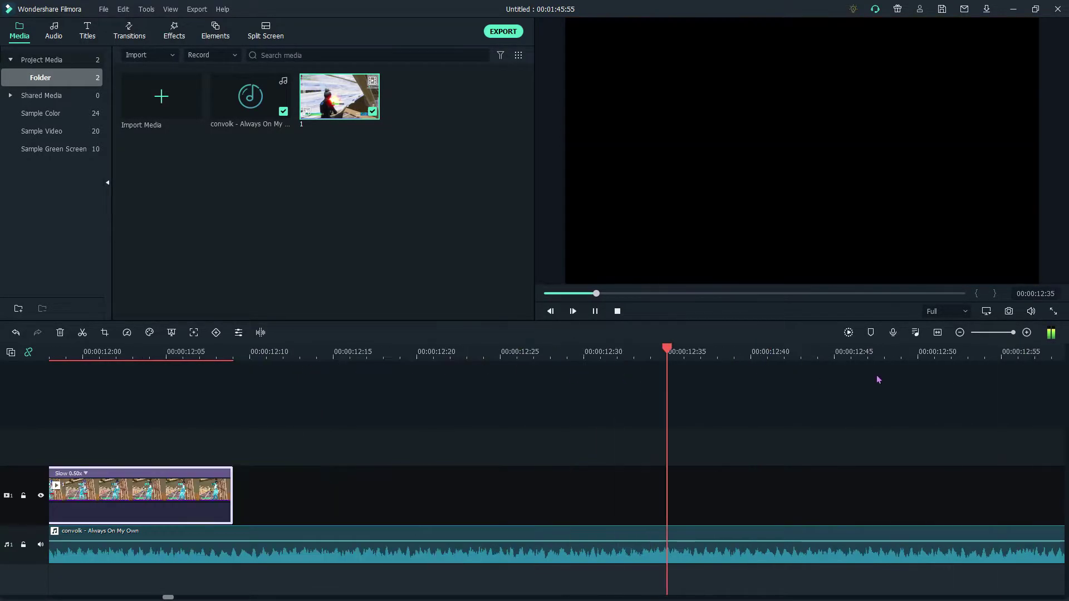
drag(783, 351, 980, 407)
scroll(980, 407, right, 5)
drag(496, 352, 476, 375)
key(Left)
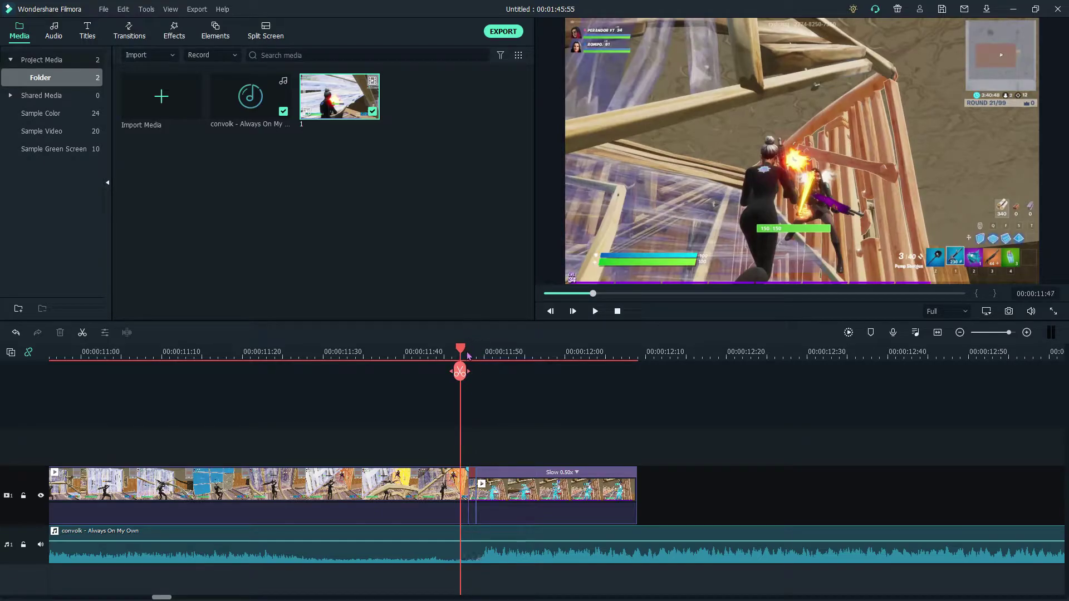
Search the downloaded effects for "ash" and place the Ash effect on the track above the gameplay, starting at 00:00:11:41.
drag(474, 349, 427, 368)
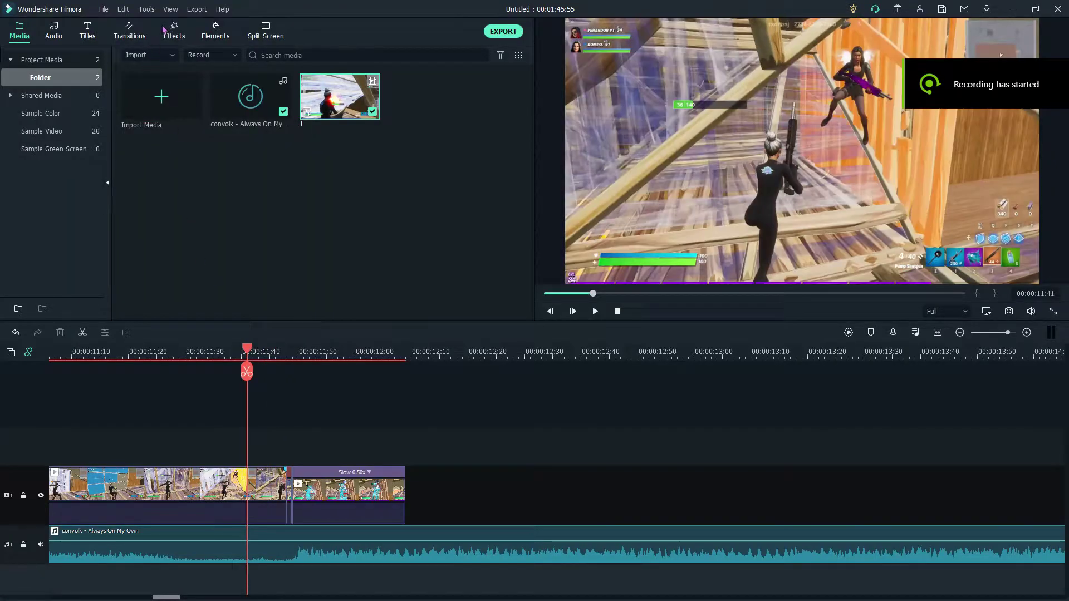
click(176, 31)
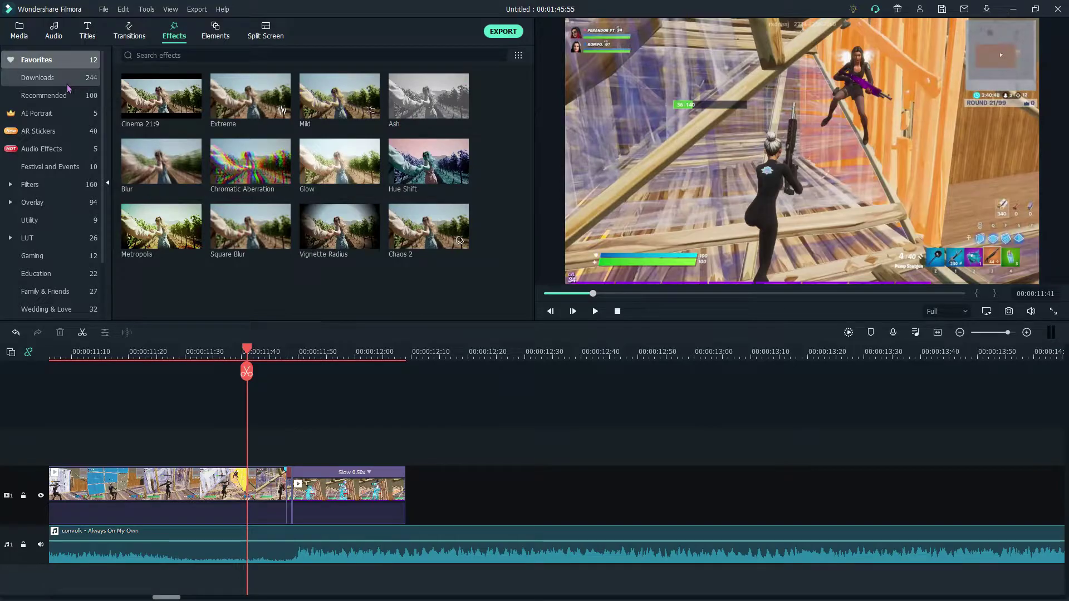
click(66, 84)
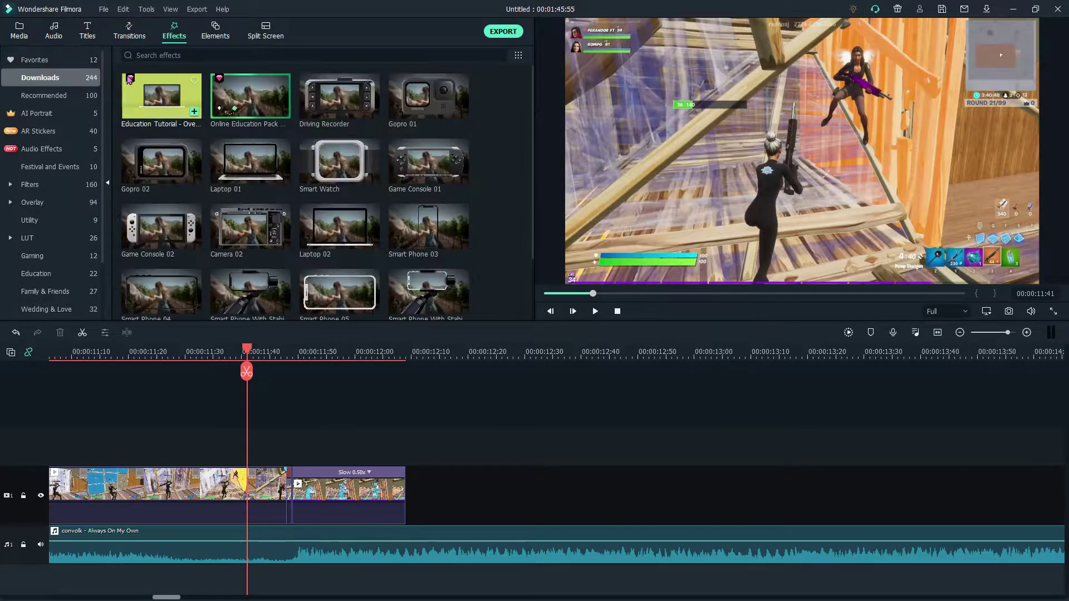
click(164, 56)
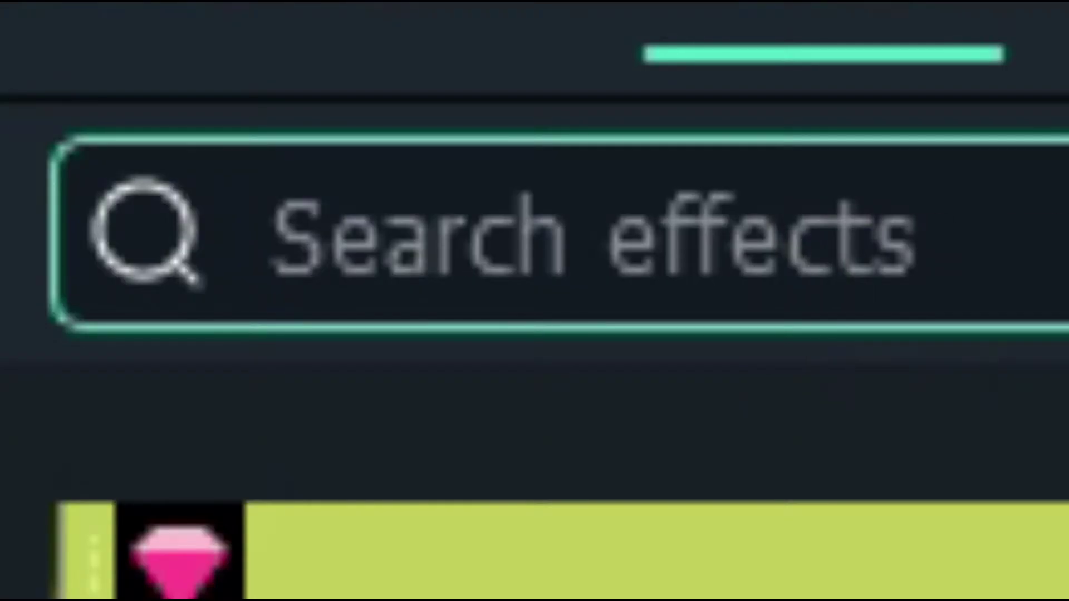
text(ash)
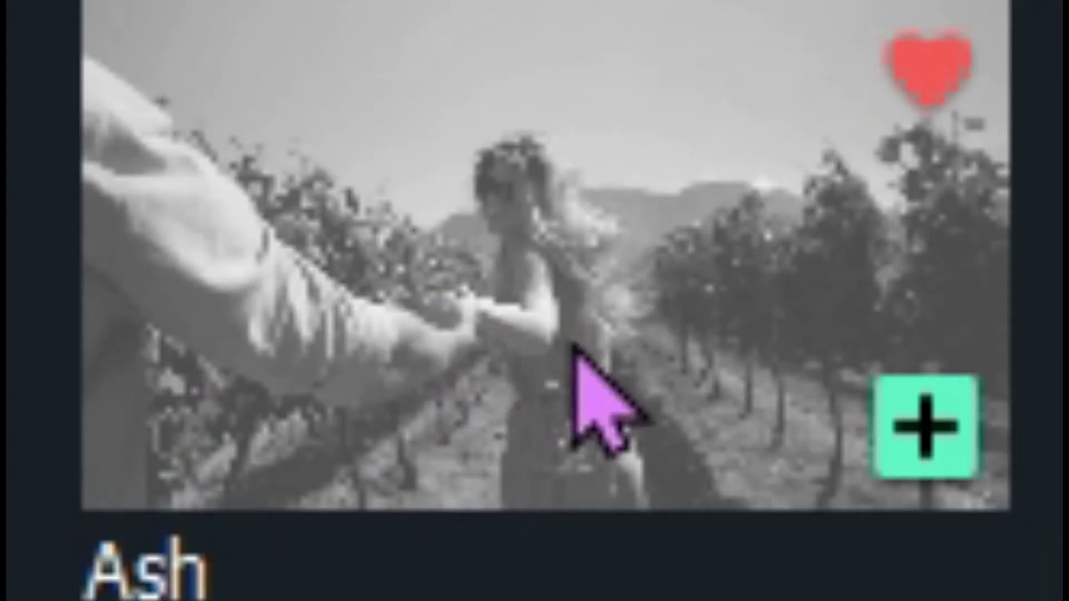
click(166, 110)
drag(546, 256, 252, 444)
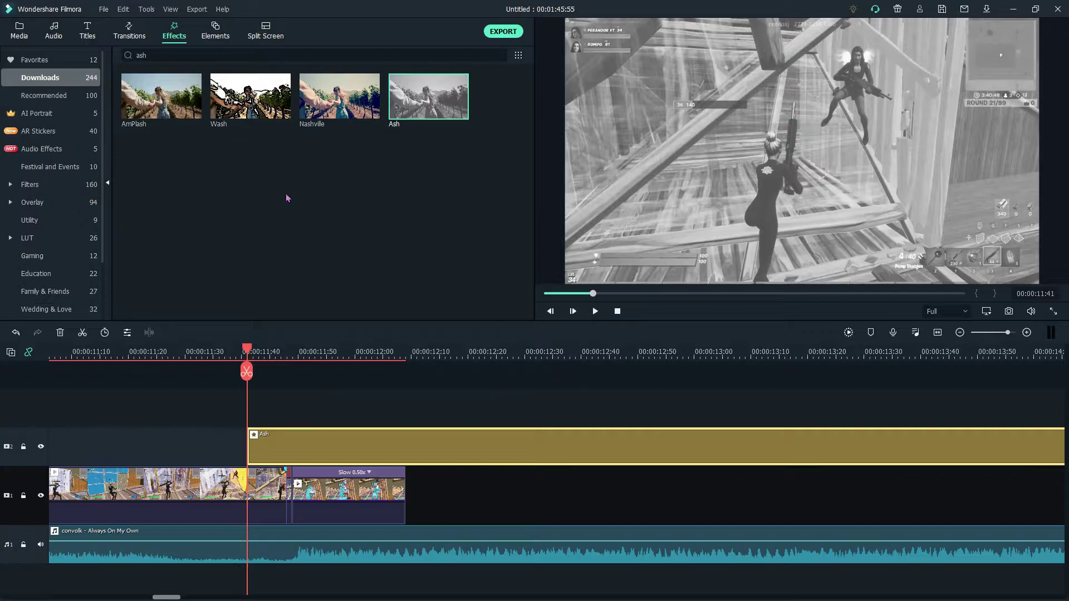
Cut the Ash effect at the start of the sped-up segment and delete the part behind the cut.
click(283, 355)
click(288, 355)
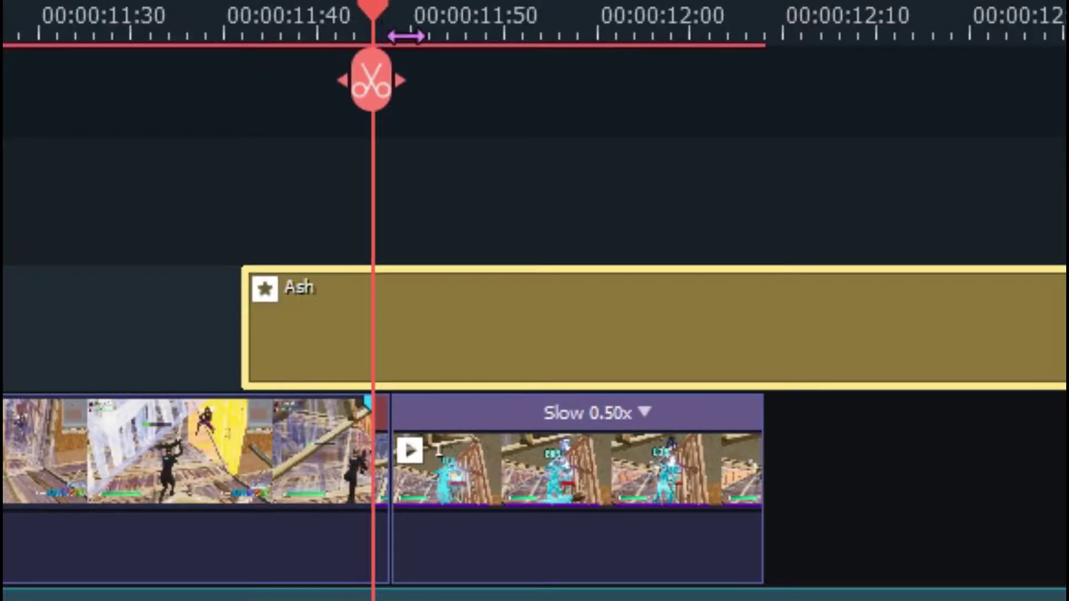
drag(406, 36, 933, 43)
drag(426, 91, 438, 16)
click(417, 89)
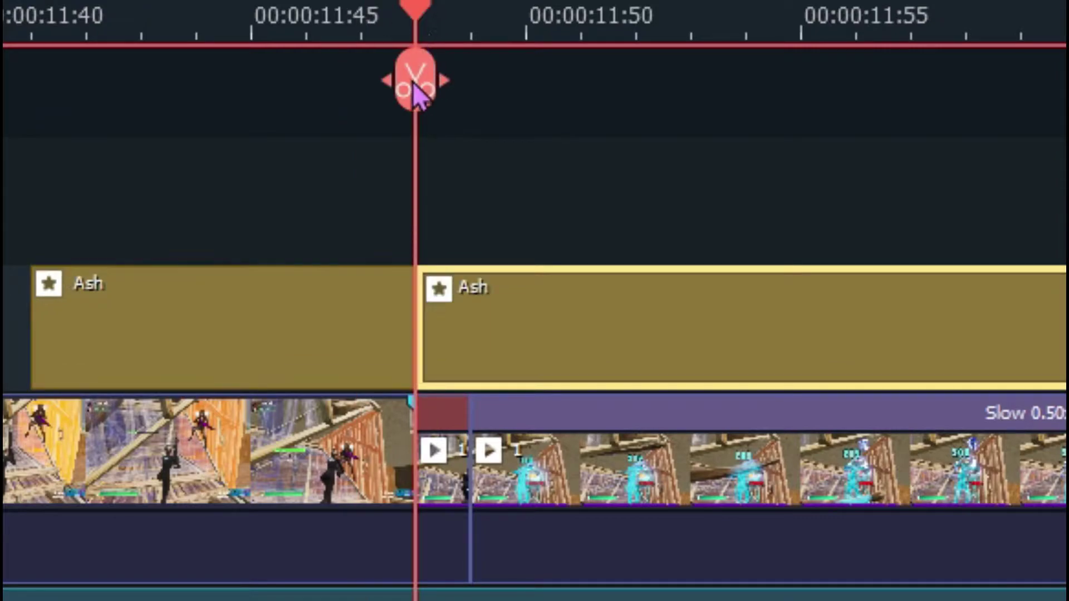
key(Delete)
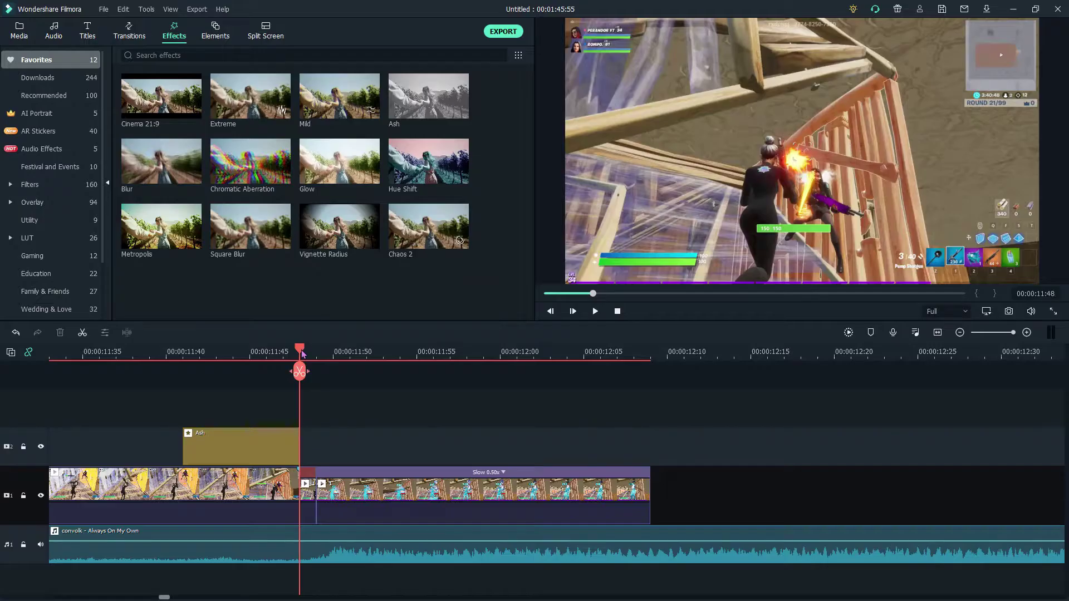
Split the Ash effect one frame after its start.
drag(414, 188, 96, 187)
key(Left)
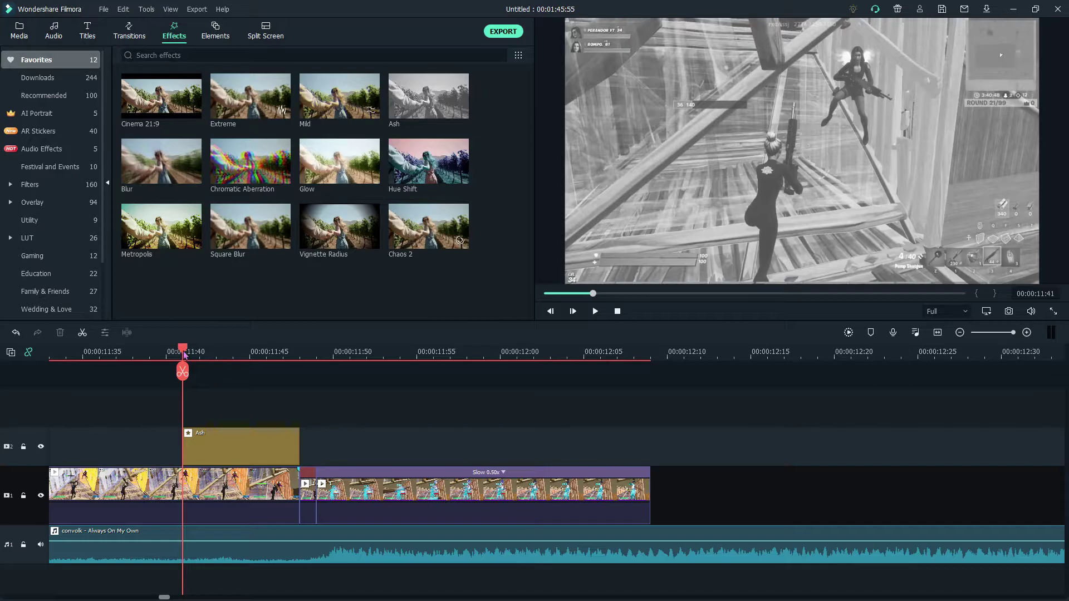
mouse_move(187, 355)
mouse_down()
mouse_move(393, 360)
mouse_move(186, 360)
mouse_up()
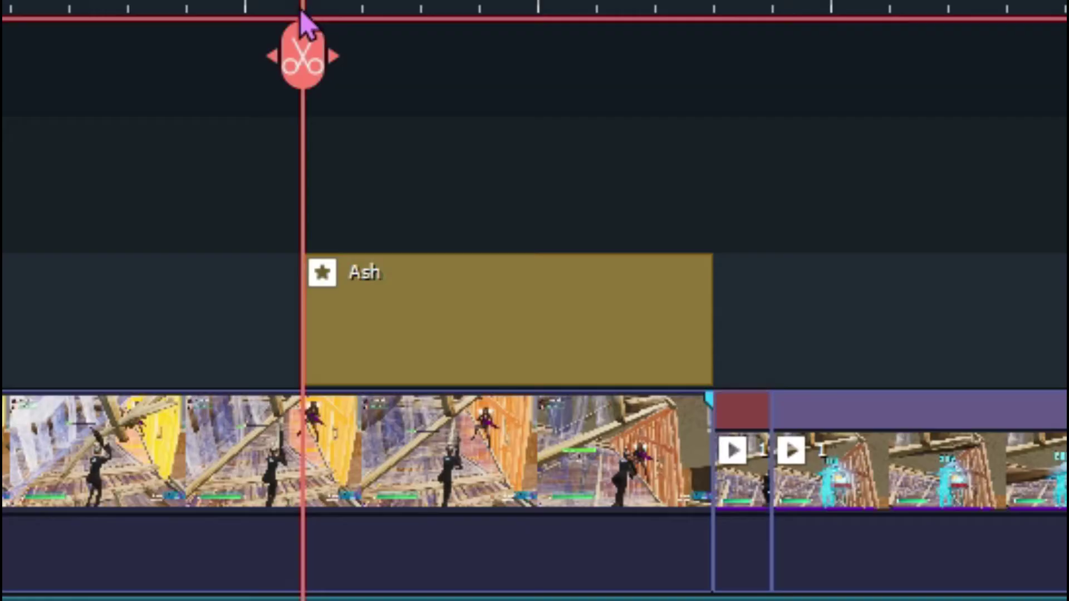
key(Right)
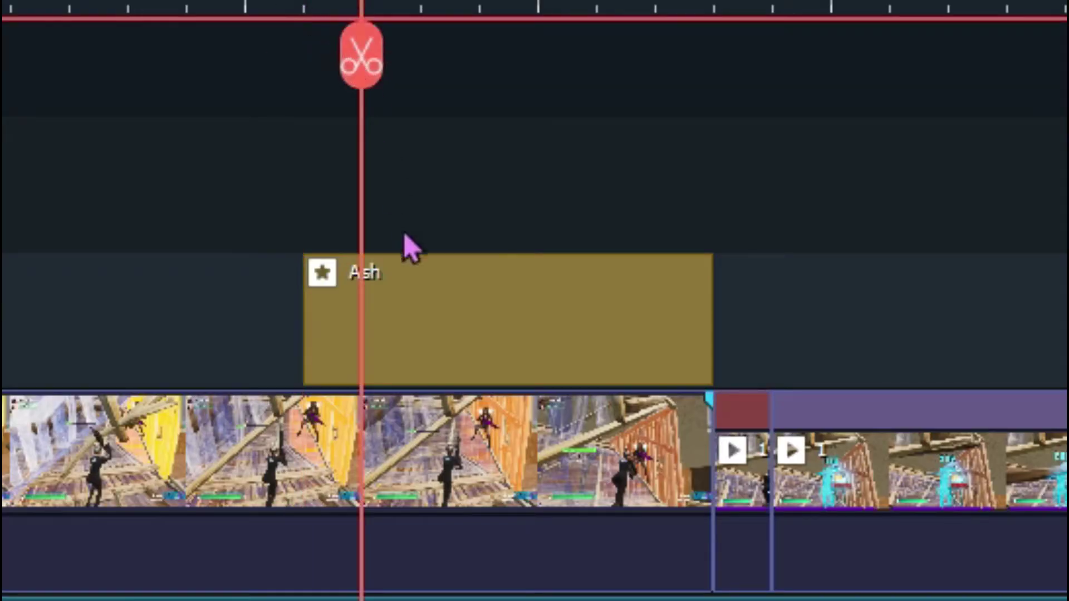
click(409, 295)
click(371, 54)
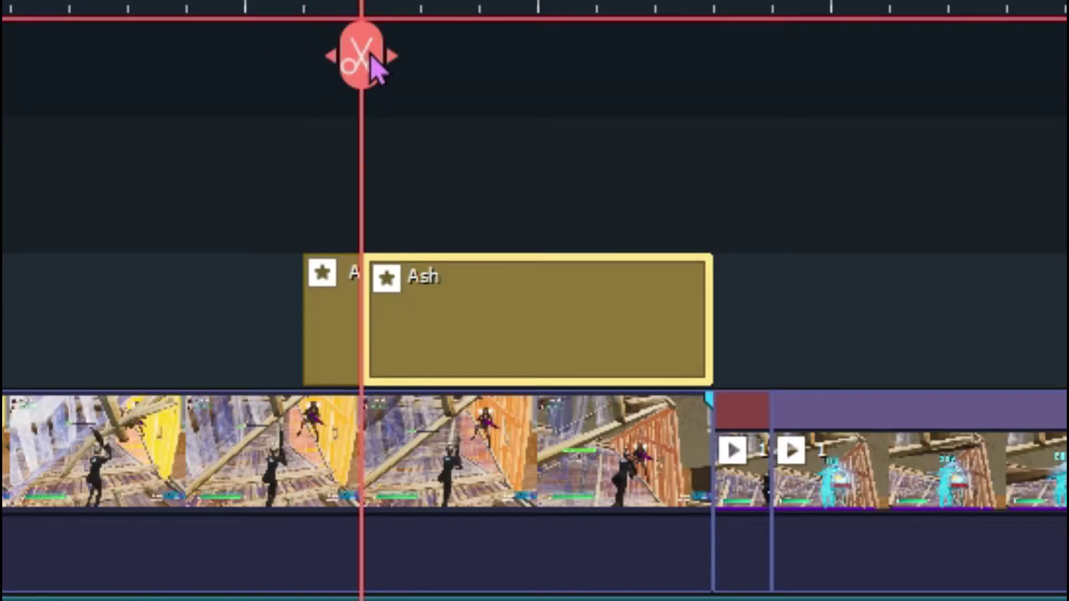
Split the remaining Ash effect at every frame up to the start of the sped-up segment.
key(Right)
click(430, 75)
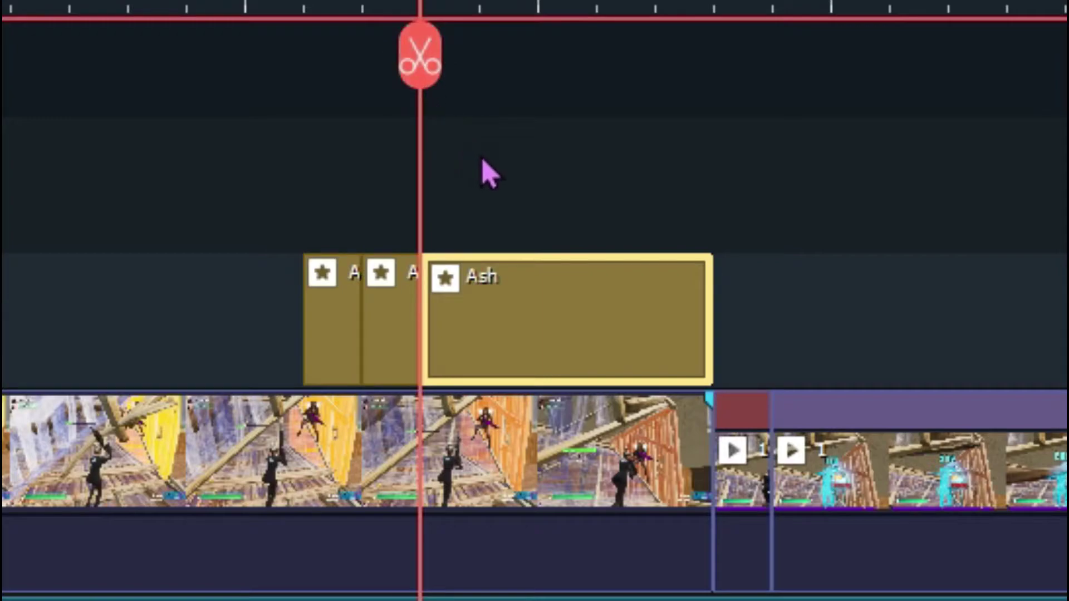
key(Right)
click(480, 70)
key(Right)
click(537, 67)
key(Right)
click(596, 67)
key(Right)
click(655, 67)
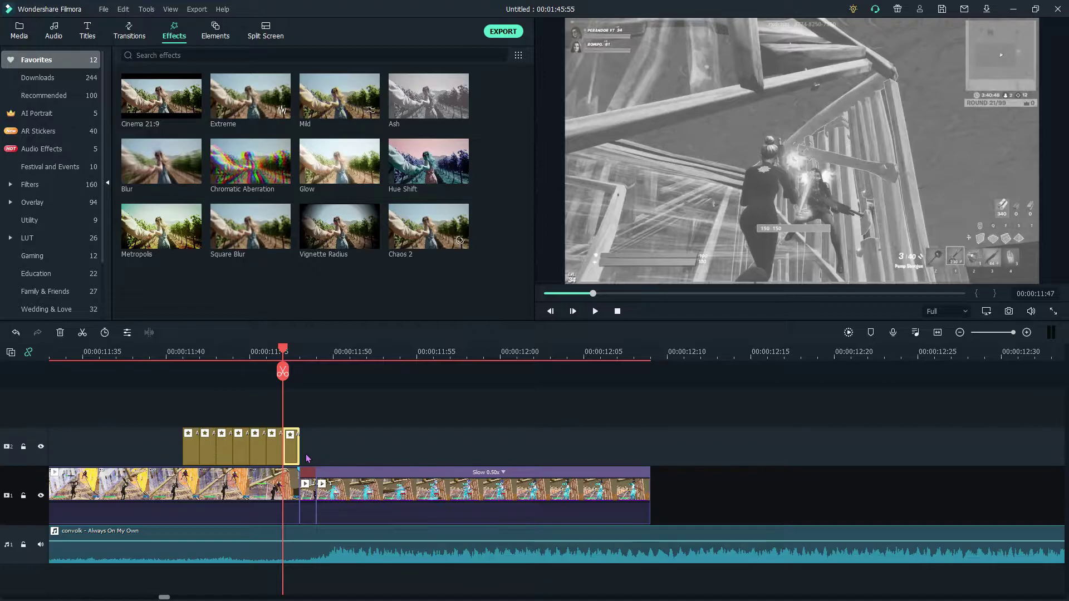
Move all the Ash pieces two frames earlier and extend the last piece to 00:00:11:50.
click(326, 455)
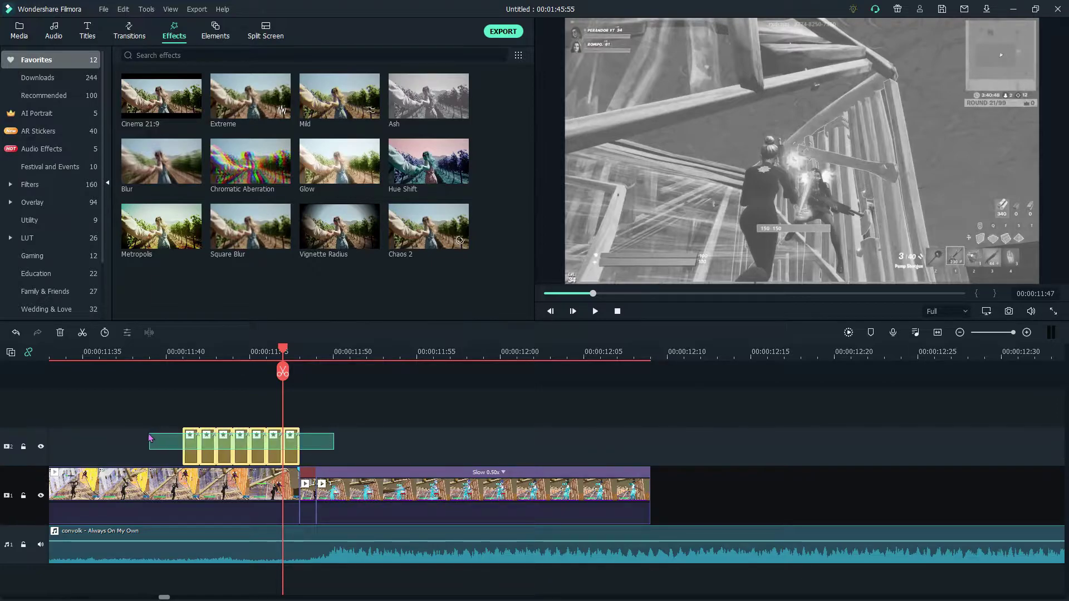
drag(278, 448, 239, 452)
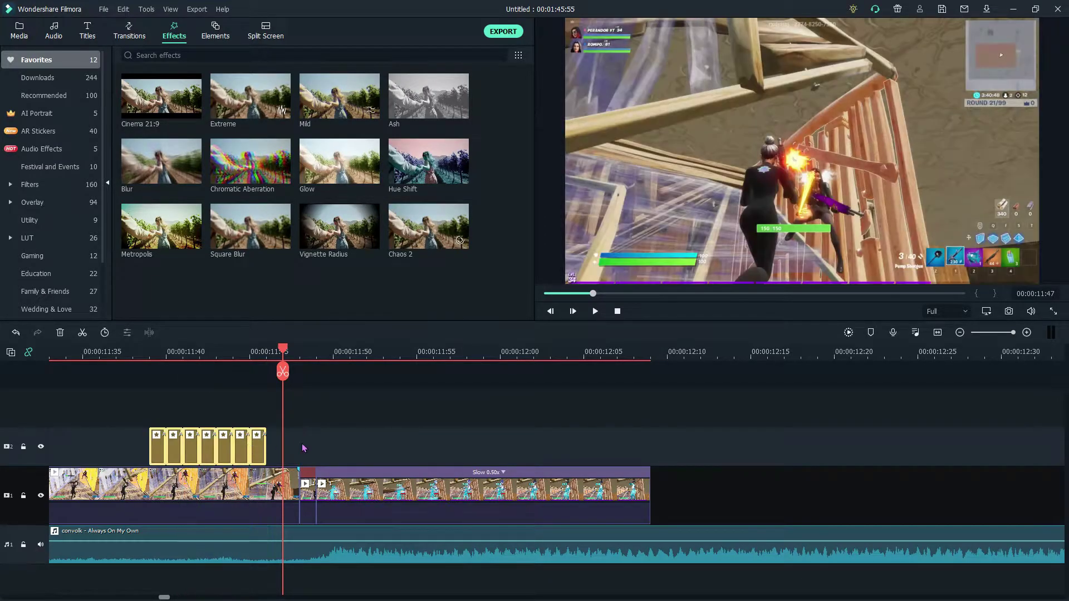
click(262, 440)
drag(283, 362, 249, 362)
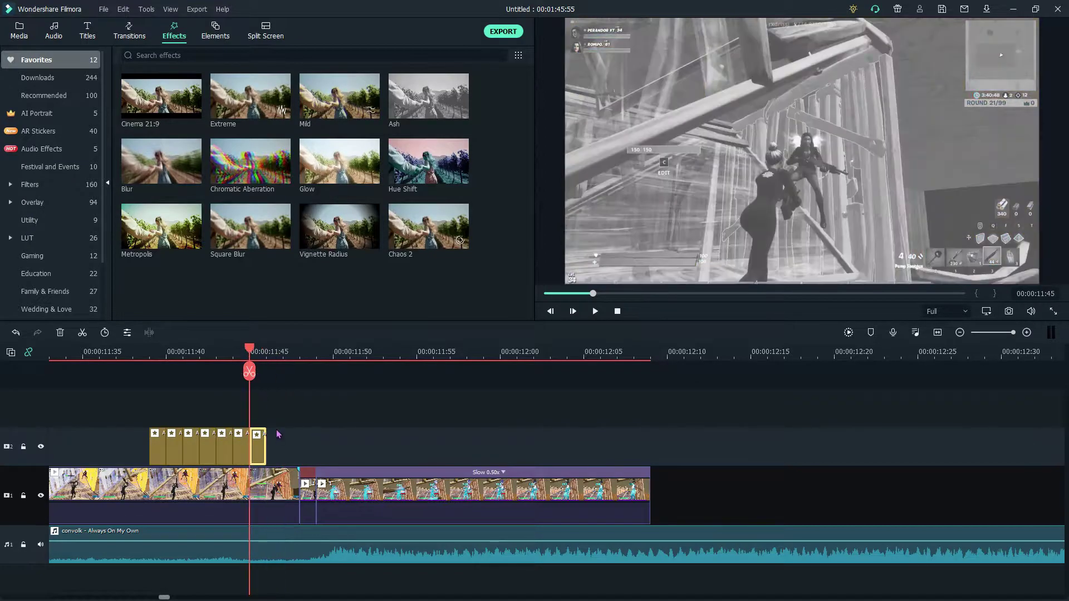
drag(266, 454, 332, 455)
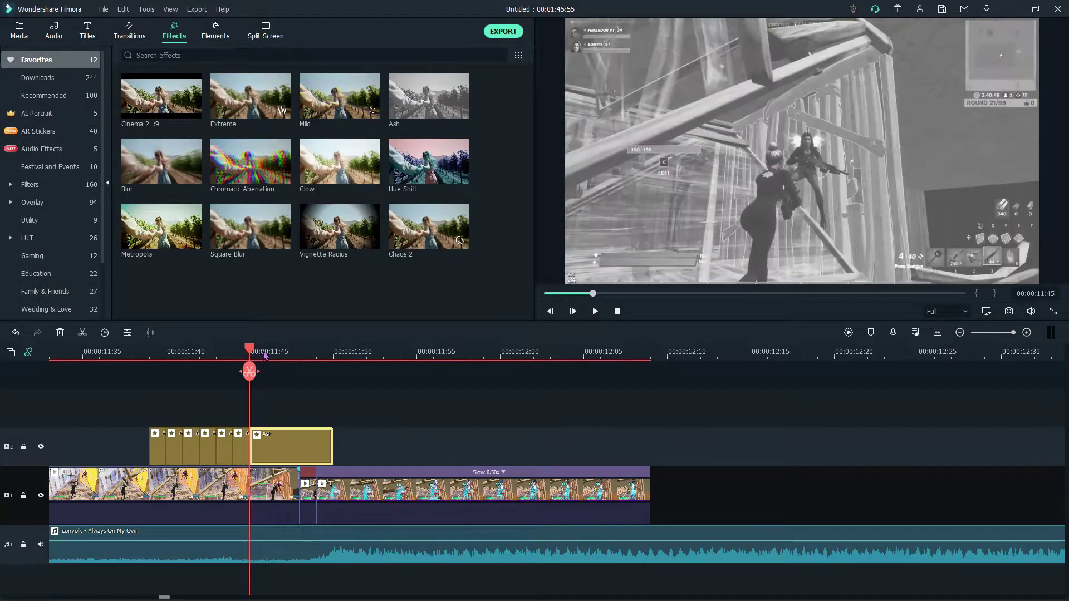
Split the extended last Ash piece into one-frame pieces up to the start of the sped-up segment.
key(Right)
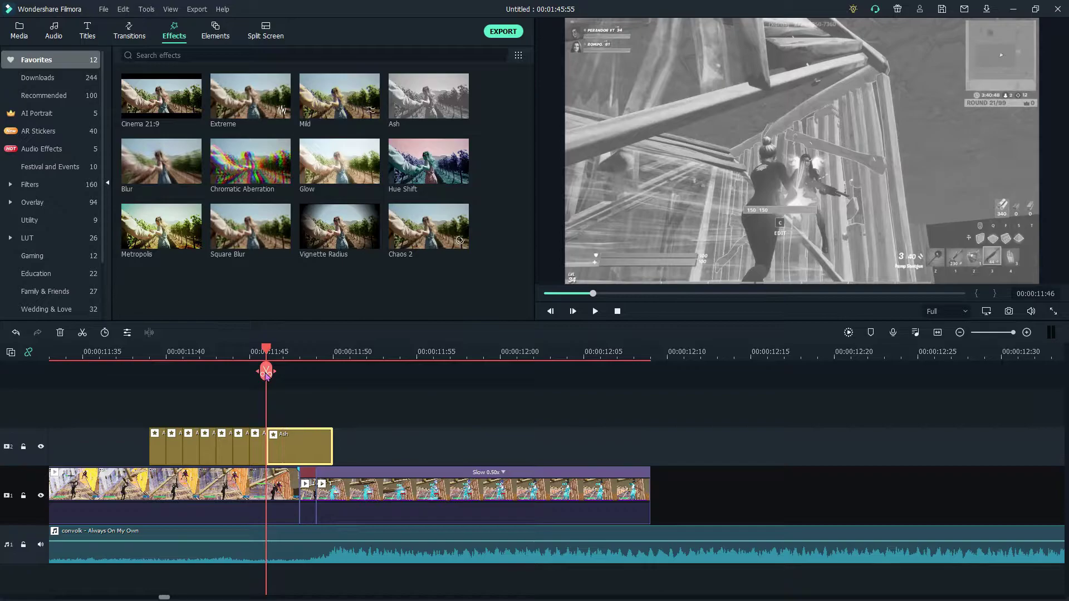
key(Right)
click(280, 373)
key(Right)
click(297, 373)
Shift the ten one-frame Ash pieces together so they end where the sped-up segment starts, at 00:00:11:48.
click(174, 448)
click(192, 454)
click(208, 455)
drag(497, 434, 785, 423)
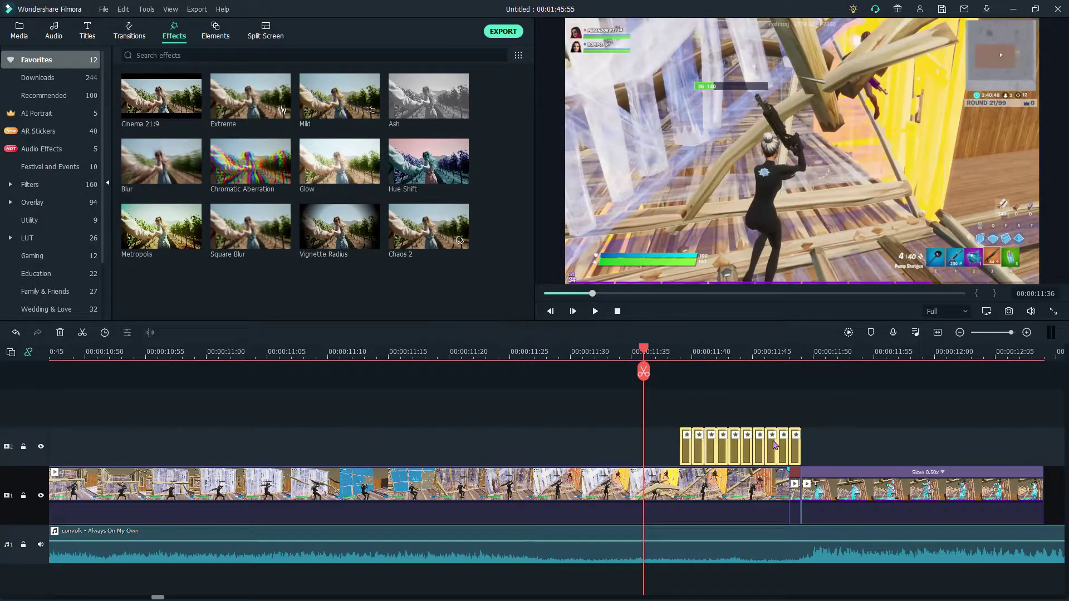
click(801, 442)
double_click(802, 447)
click(802, 443)
click(792, 446)
drag(820, 449, 669, 436)
drag(795, 446, 775, 443)
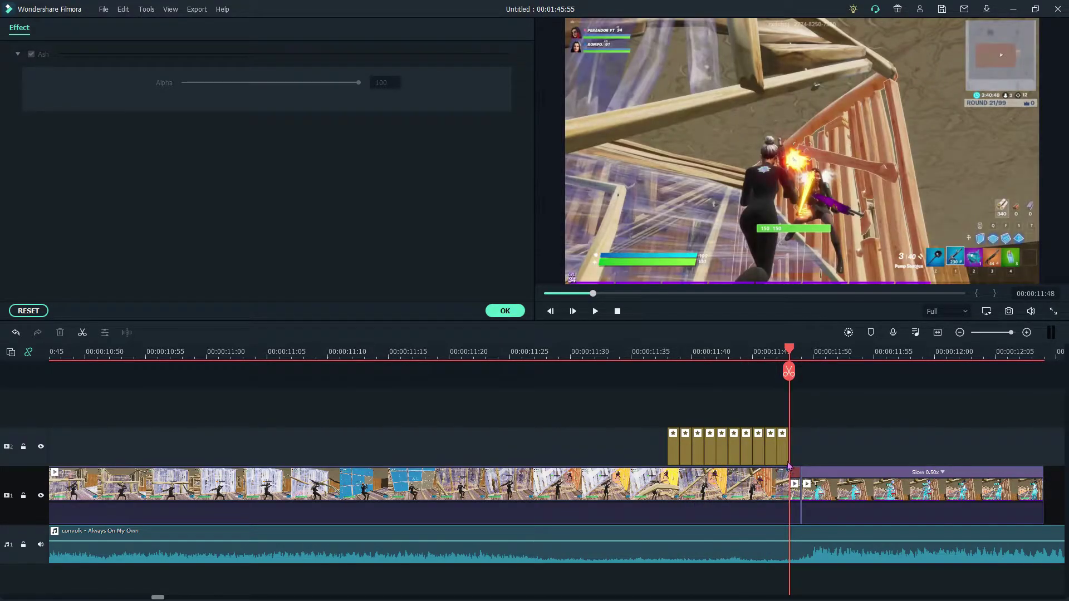
Set the Alpha of the first Ash piece, at 00:00:11:38, to 10.
drag(851, 354, 1036, 355)
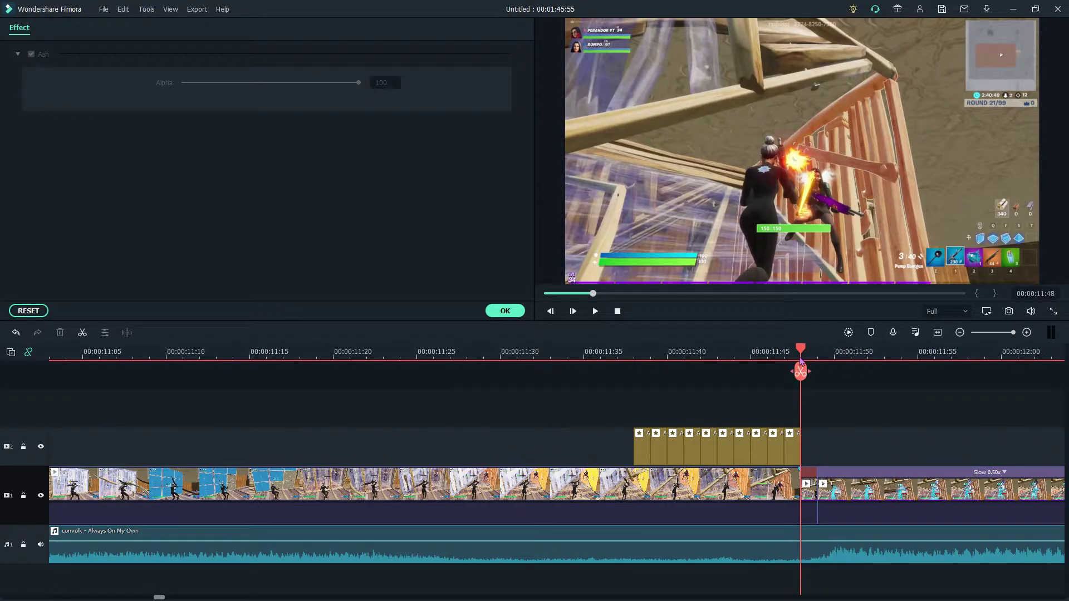
drag(801, 361, 617, 368)
click(634, 357)
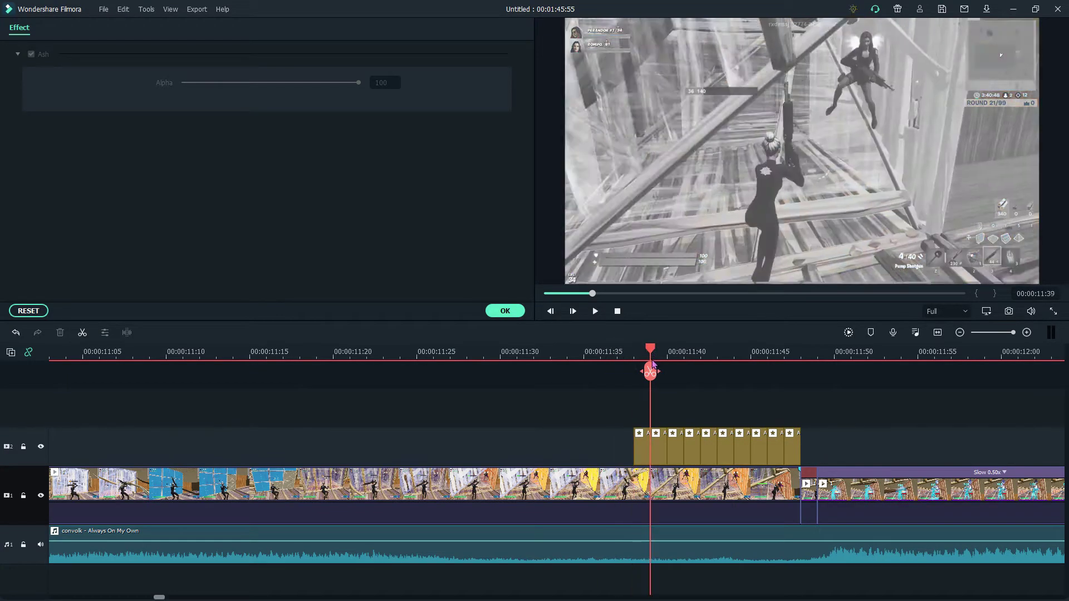
click(639, 454)
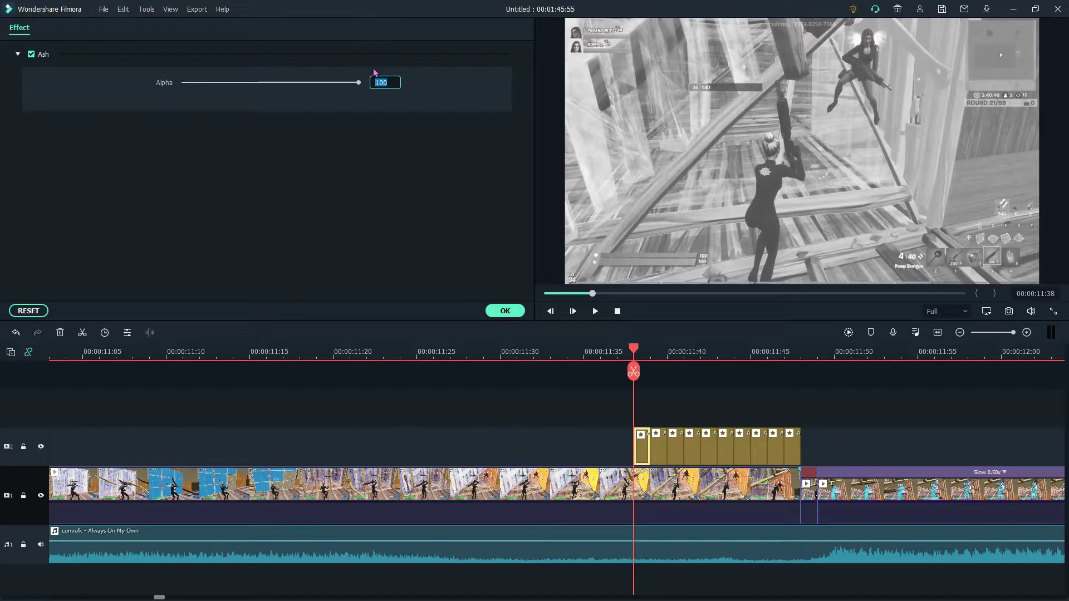
text(10)
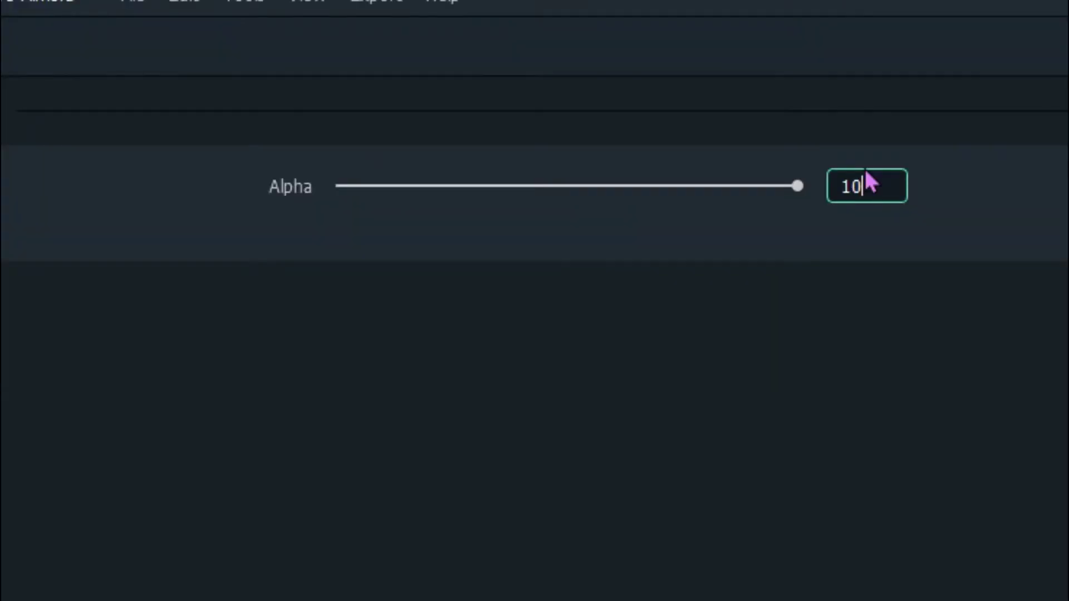
key(Return)
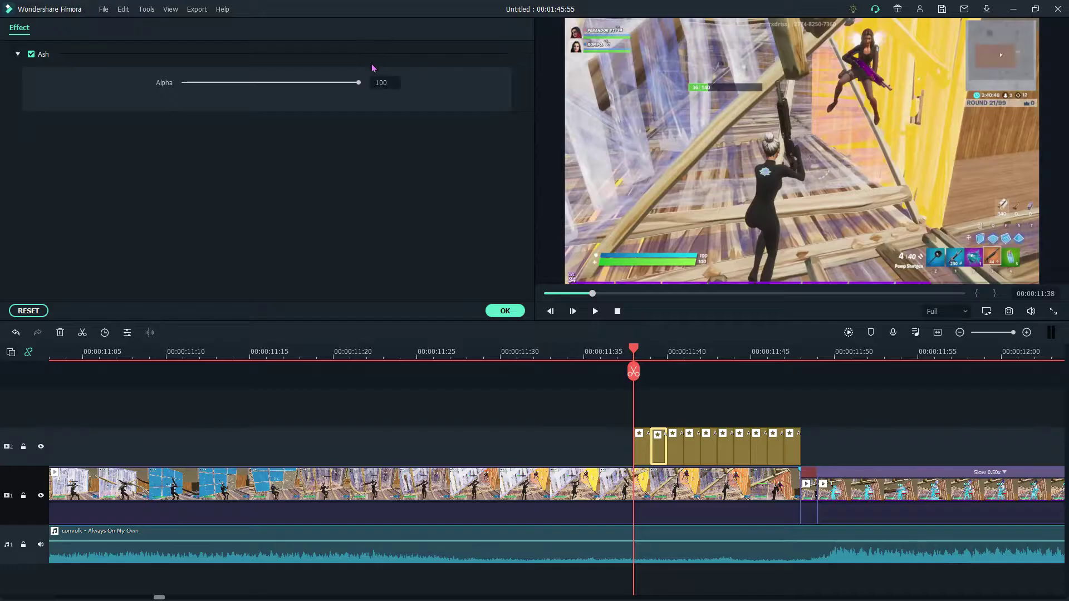
Set the Alpha of the second Ash piece to 20 and of the third to 30.
click(887, 196)
text(20)
key(Return)
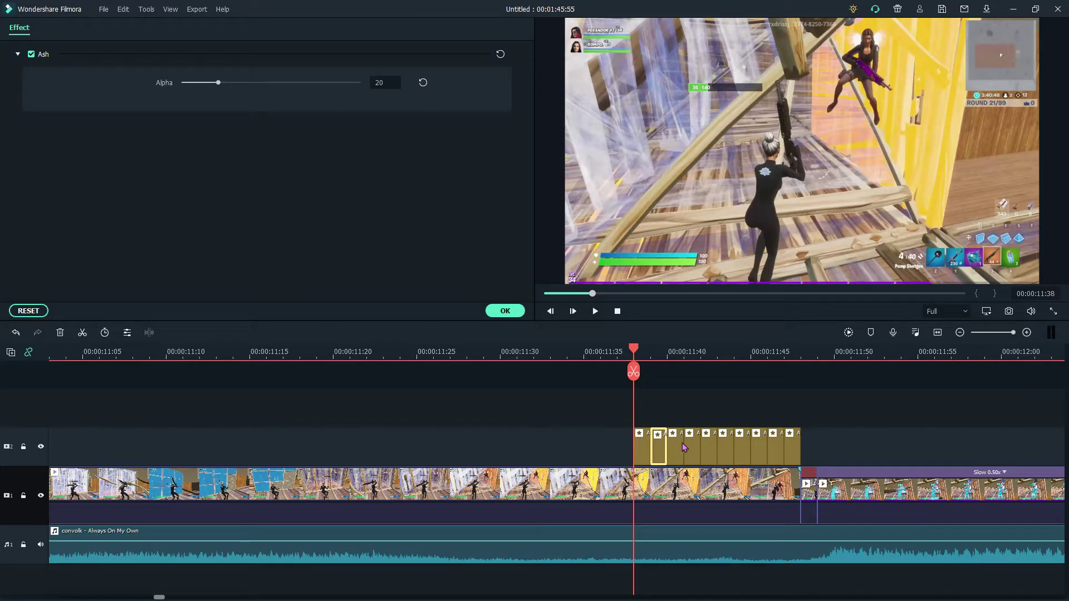
click(684, 447)
click(384, 83)
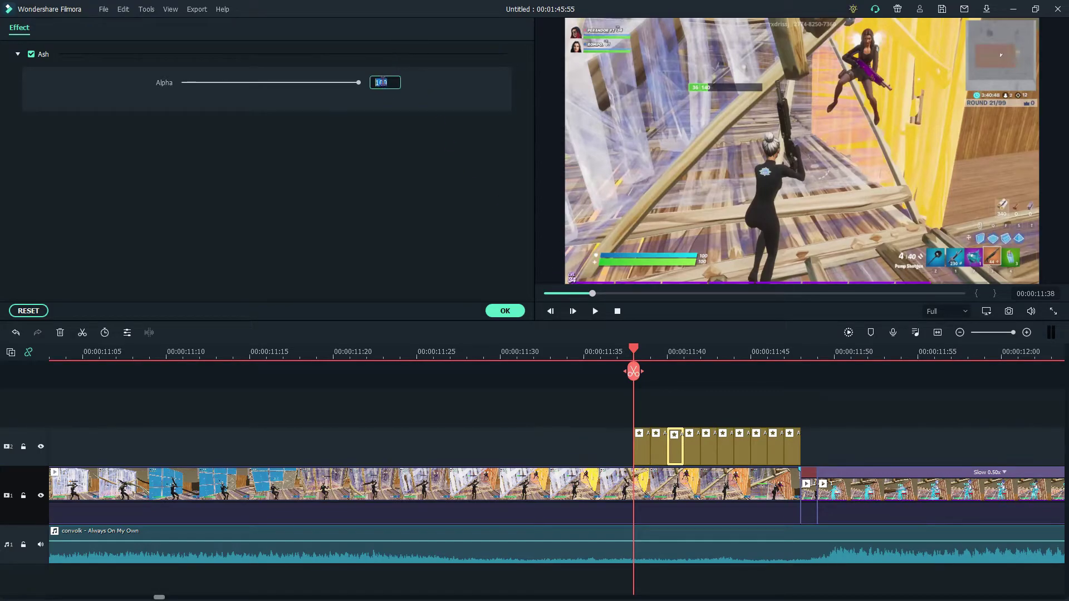
text(30)
key(Return)
Set the Alpha of the fourth Ash piece to 40 and of the fifth to 50.
drag(670, 368, 678, 419)
click(690, 447)
click(384, 82)
text(40)
key(Return)
click(706, 447)
click(380, 82)
text(50)
key(Return)
Set the Alpha of the sixth Ash piece to 60 and of the seventh to 70.
click(725, 444)
click(382, 83)
text(60)
key(Return)
click(740, 449)
click(379, 82)
text(70)
key(Return)
Set the Alpha of the eighth Ash piece to 80 and of the ninth to 90.
click(759, 447)
text(80)
key(Return)
click(775, 447)
text(90)
key(Return)
drag(65, 352, 132, 367)
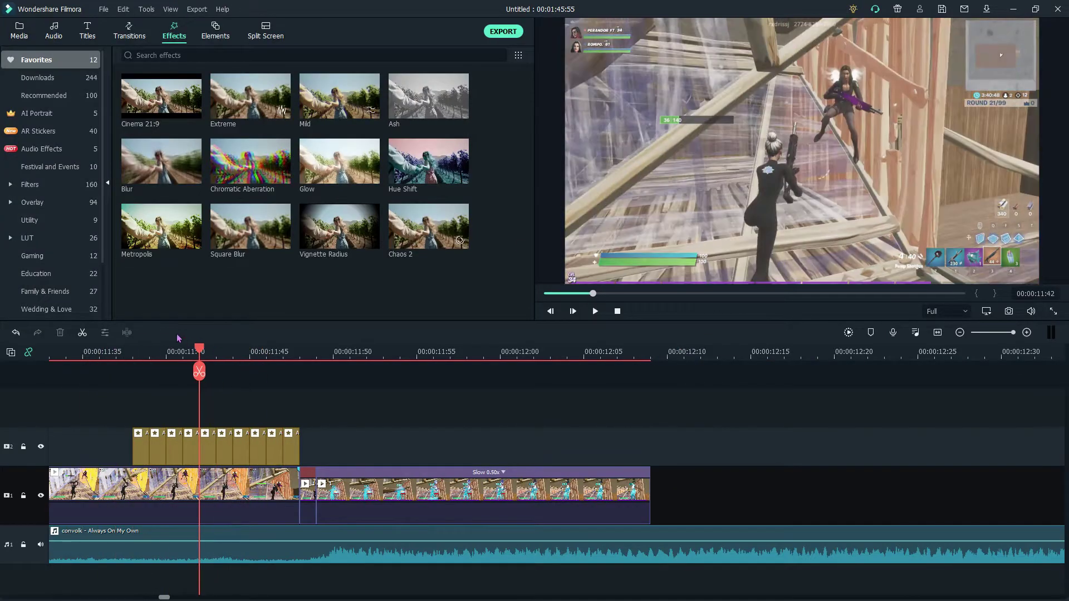
click(100, 361)
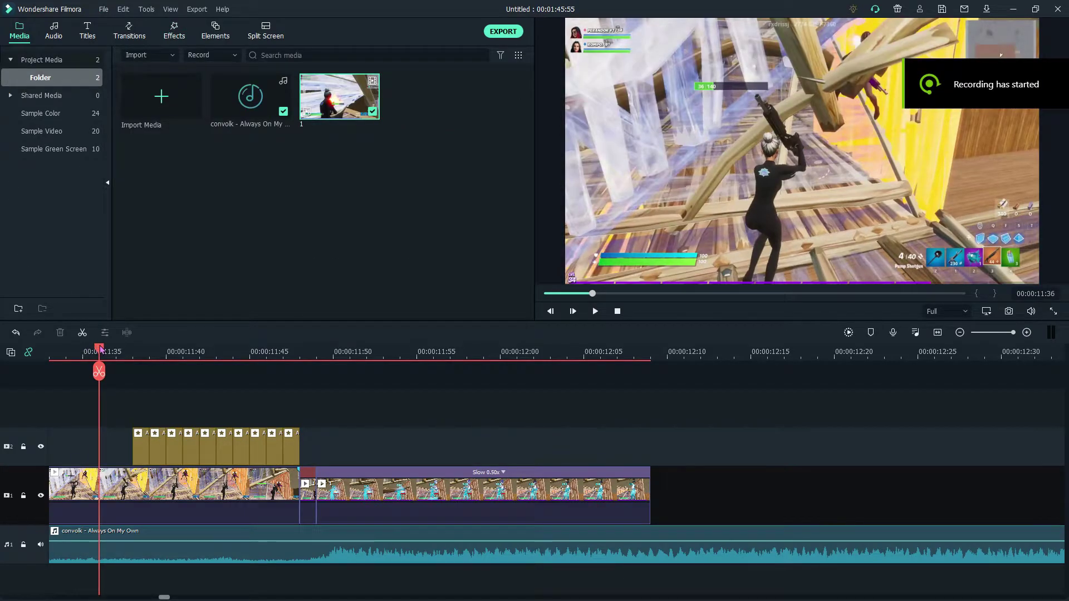
Search the downloaded effects for "extreme" and place the Extreme effect behind the Ash pieces on their track, starting at 00:00:11:52.
drag(100, 372, 326, 380)
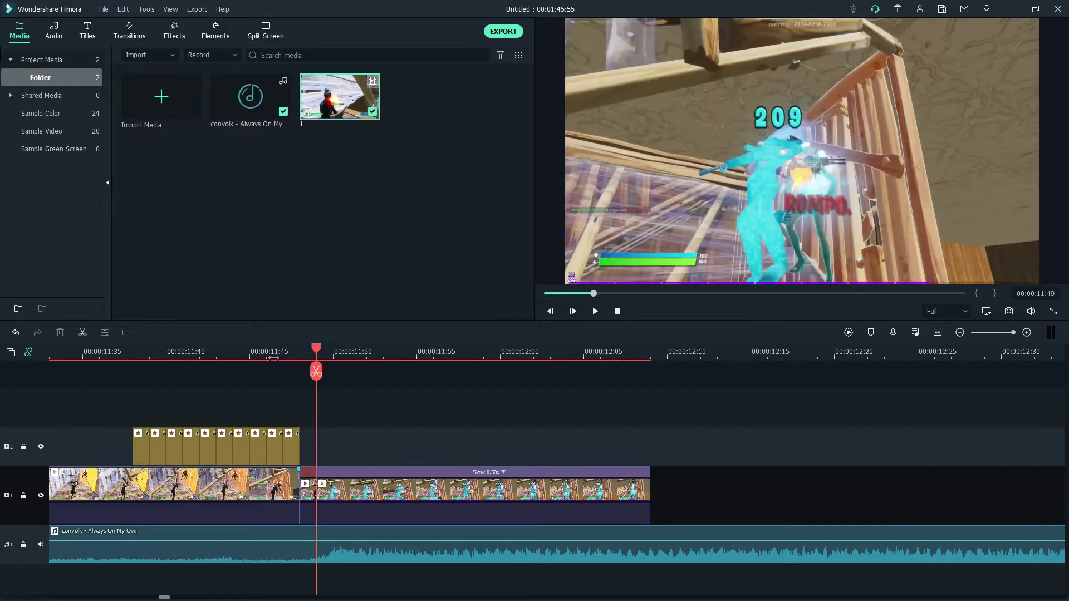
click(96, 33)
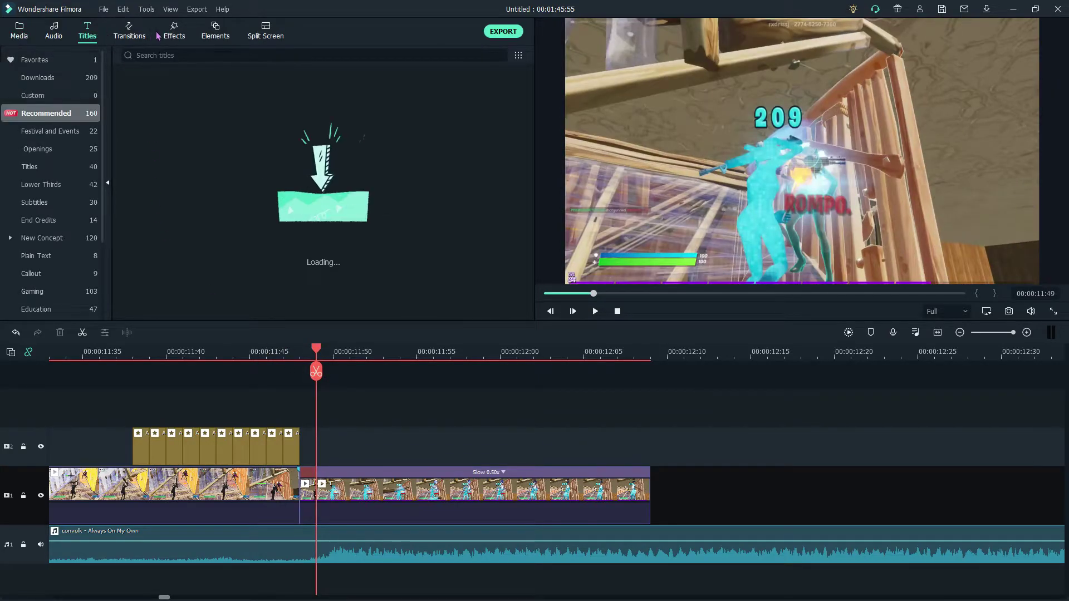
click(166, 33)
click(129, 34)
click(166, 33)
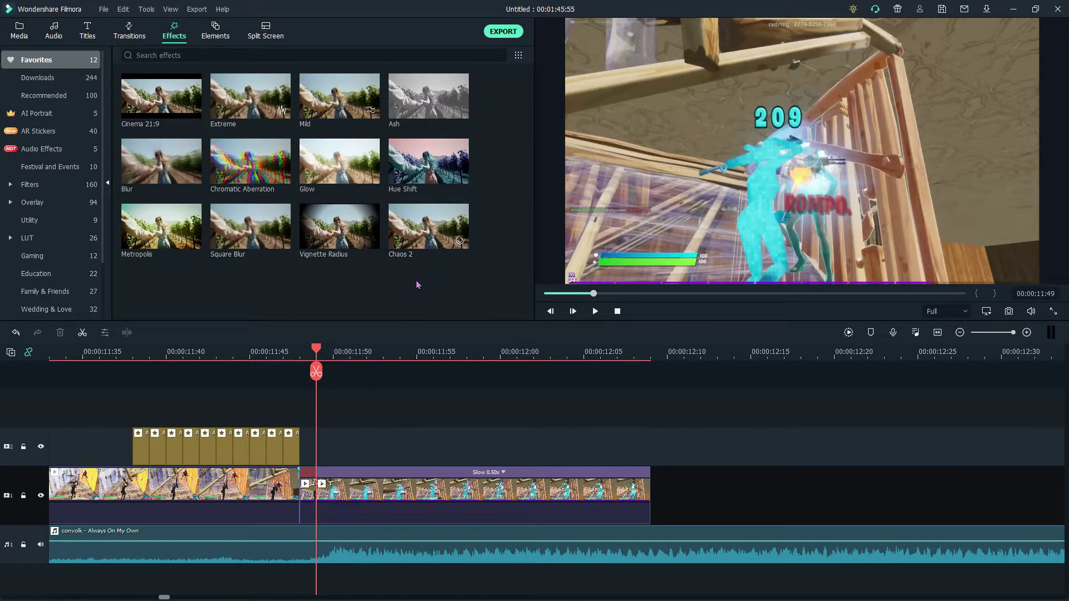
click(81, 78)
click(158, 53)
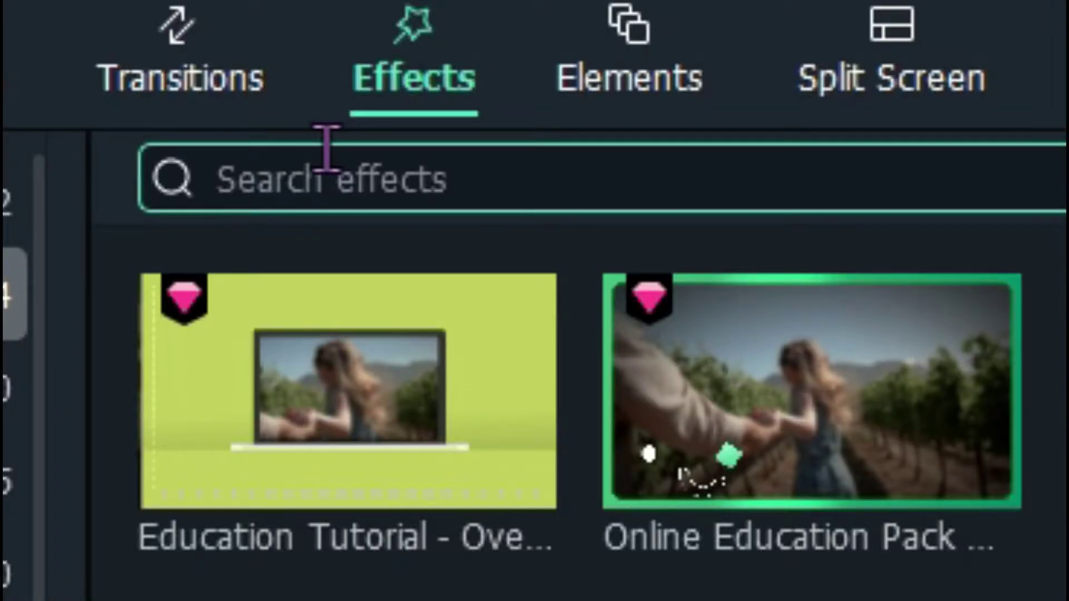
text(extreme)
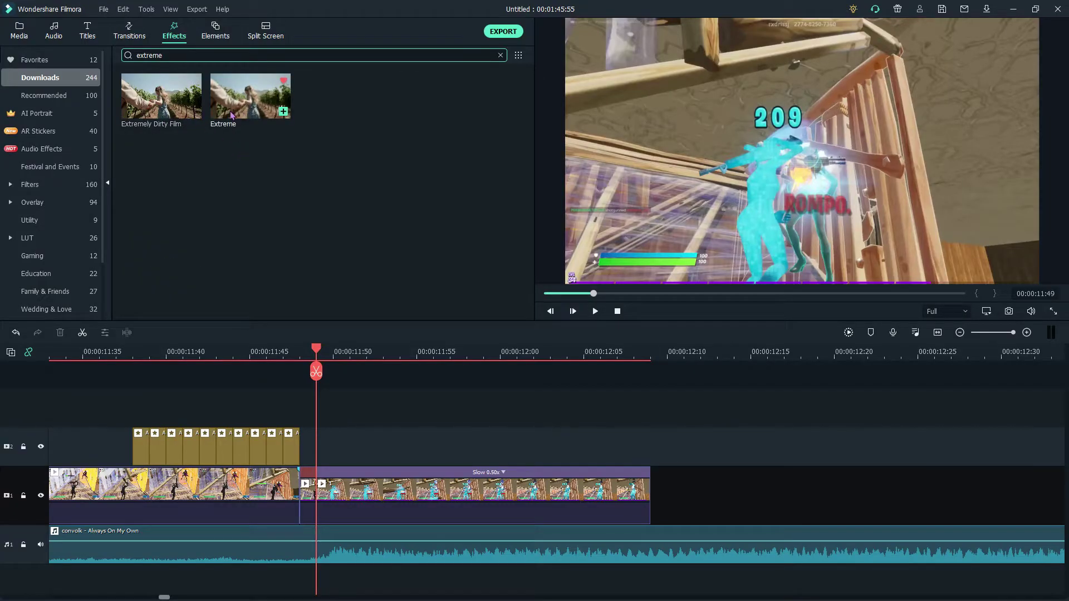
drag(231, 116, 370, 446)
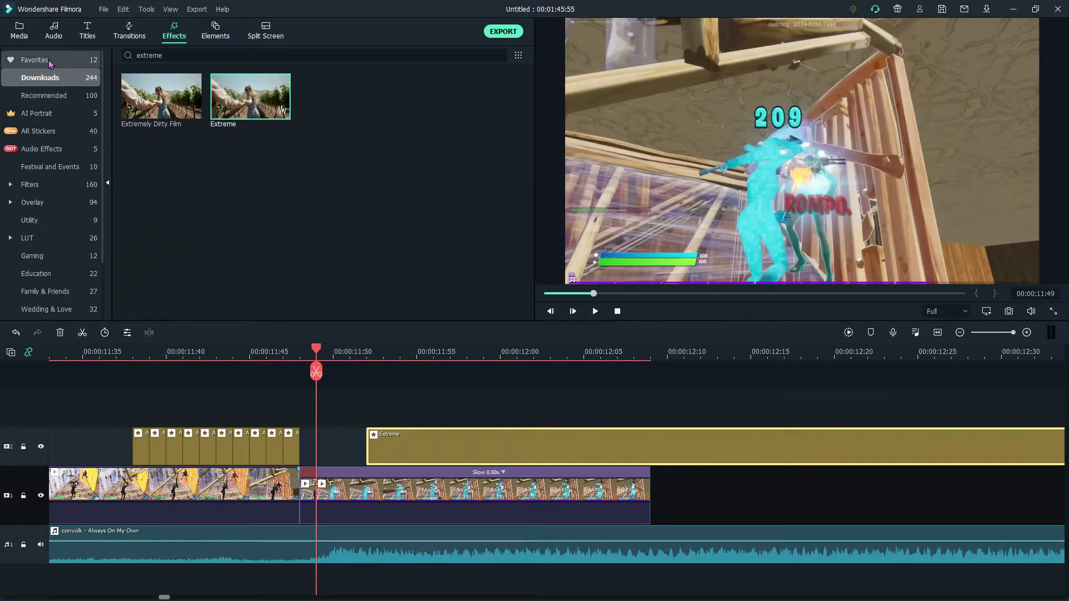
Search the downloaded effects for "chaos 2" and place the Chaos 2 effect on a new track above the Extreme effect.
click(479, 53)
key(BackSpace)
key(BackSpace)
key(BackSpace)
key(BackSpace)
key(BackSpace)
key(BackSpace)
key(BackSpace)
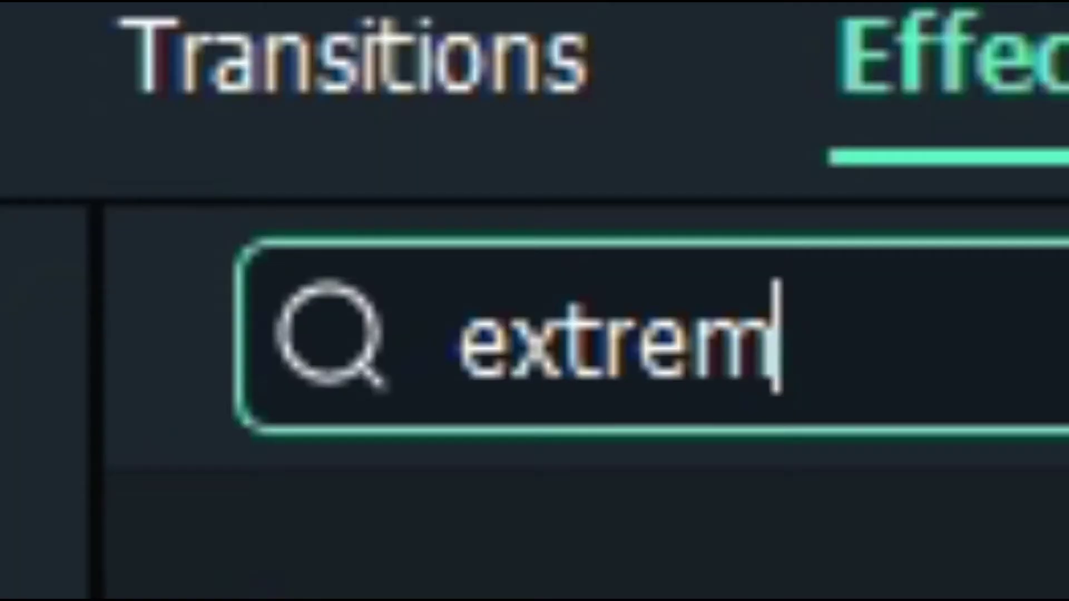
text(chao)
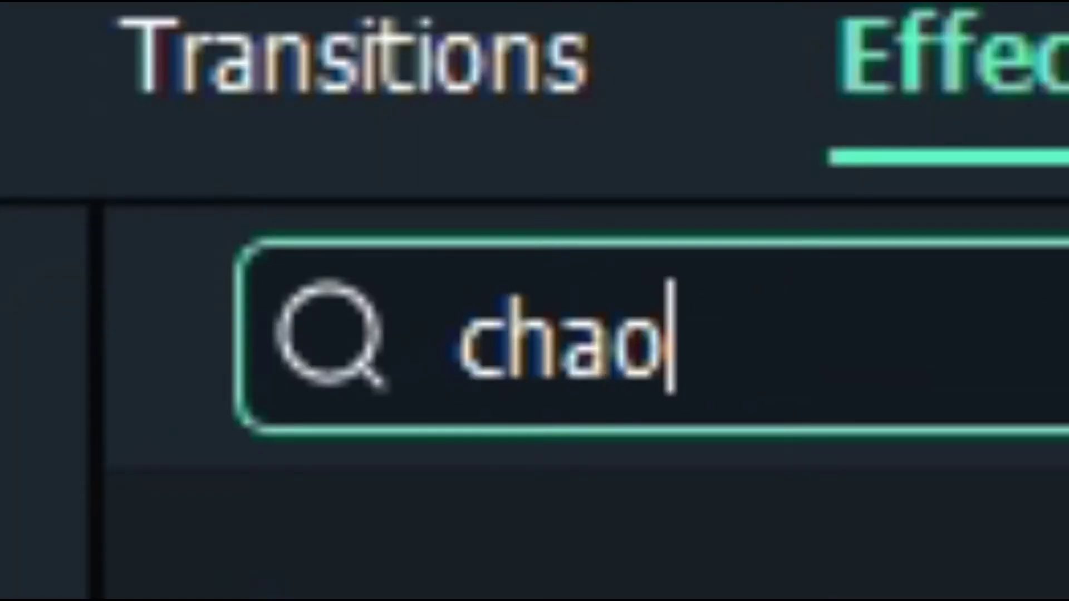
text(s 2)
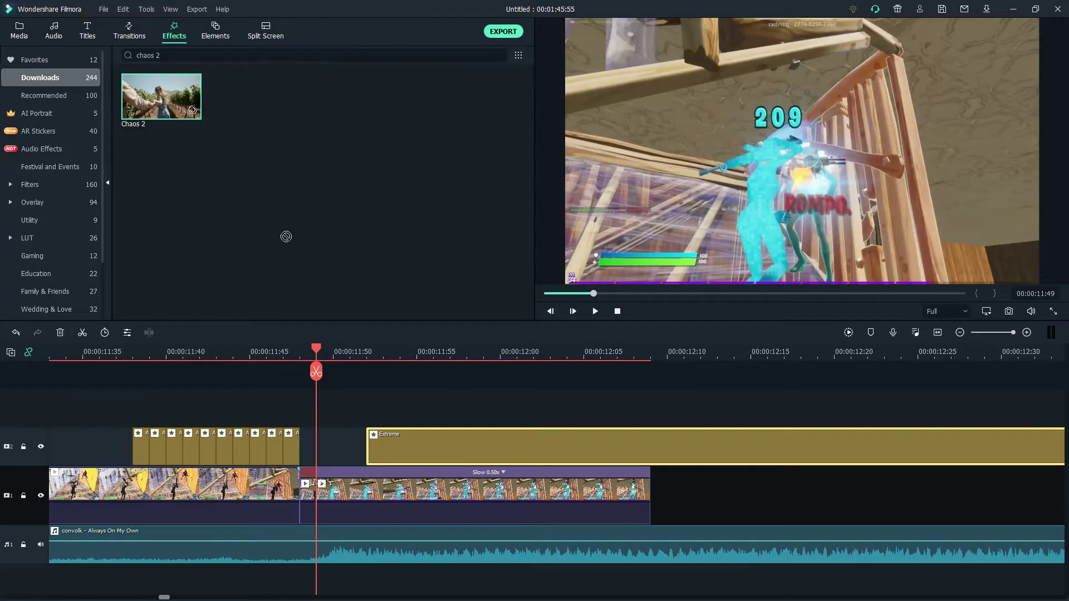
drag(286, 237, 387, 413)
click(67, 60)
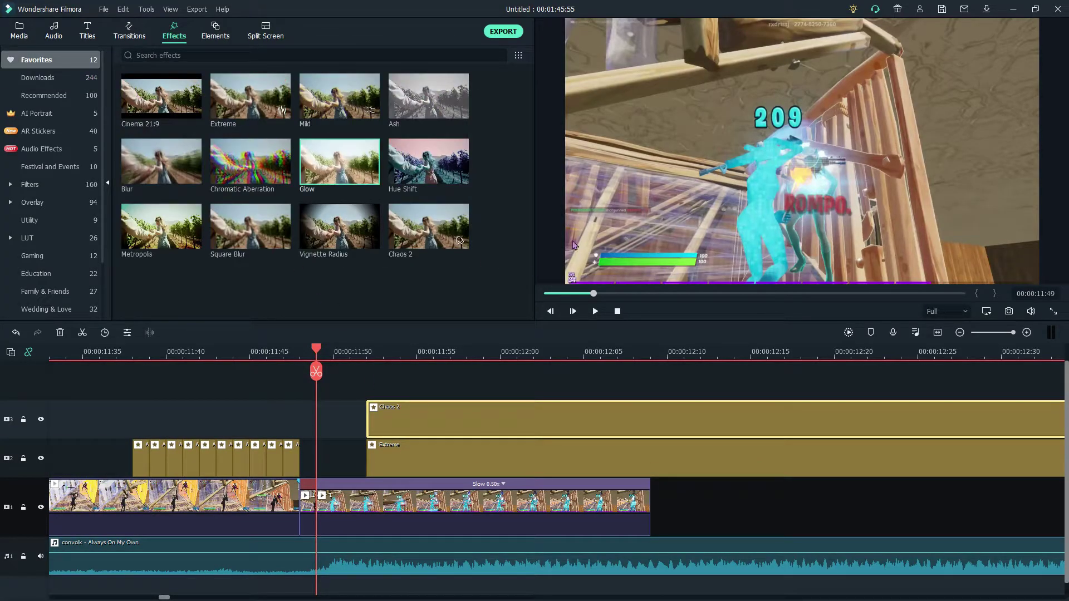
Move the Extreme effect to a higher track starting at 00:00:11:49, and set Chaos 2 aside on the gameplay track behind the clips.
scroll(454, 381, left, 2)
drag(419, 371, 406, 368)
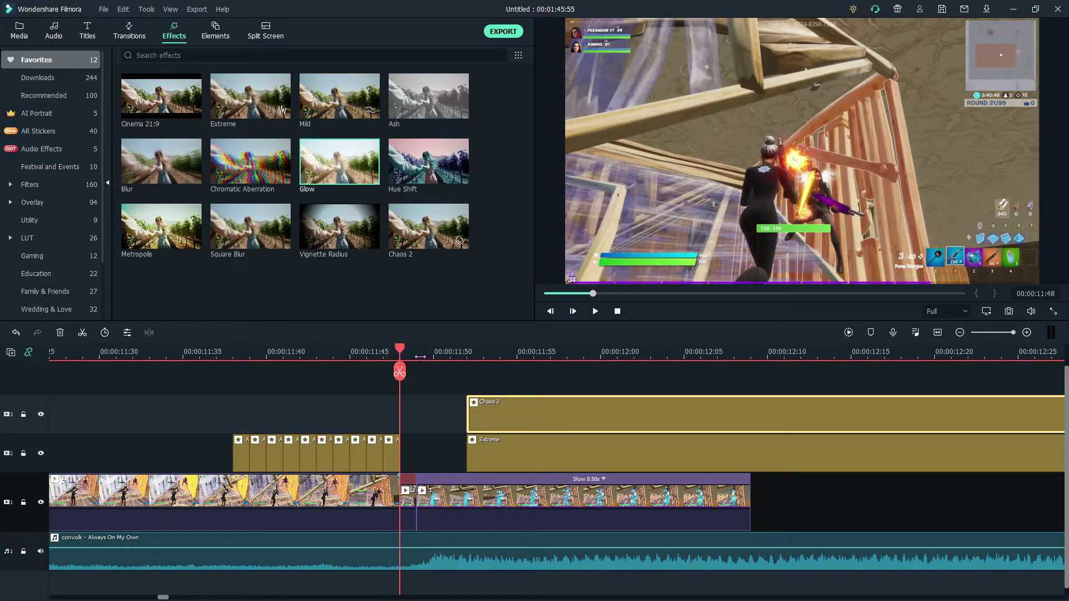
drag(466, 450, 444, 390)
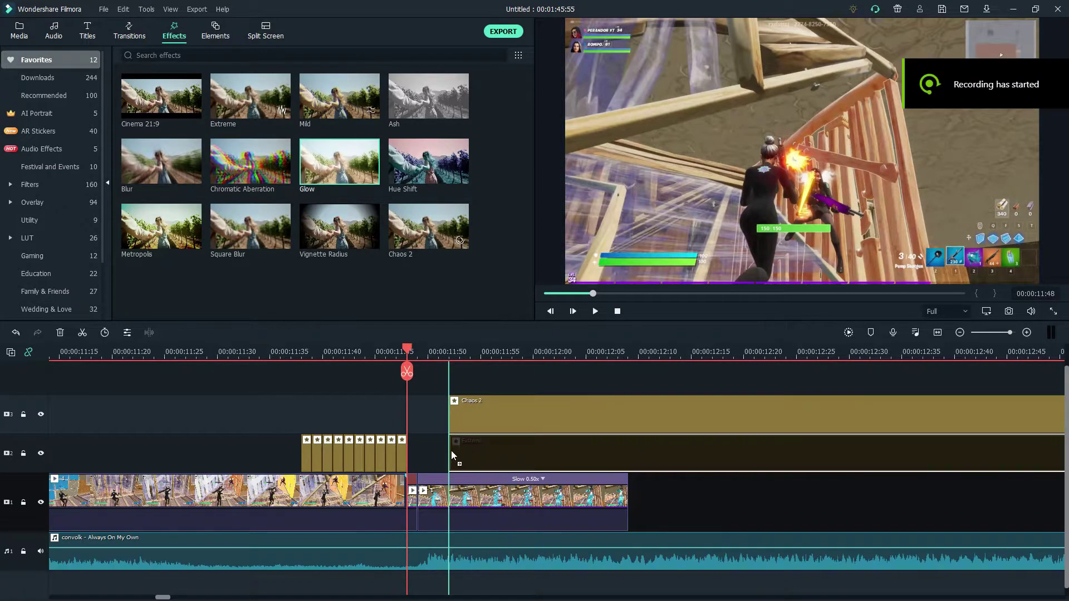
drag(483, 460, 700, 505)
click(450, 403)
Trim the Extreme effect to end at 00:00:11:51 and move it to the track directly above the Ash pieces.
drag(413, 357, 445, 362)
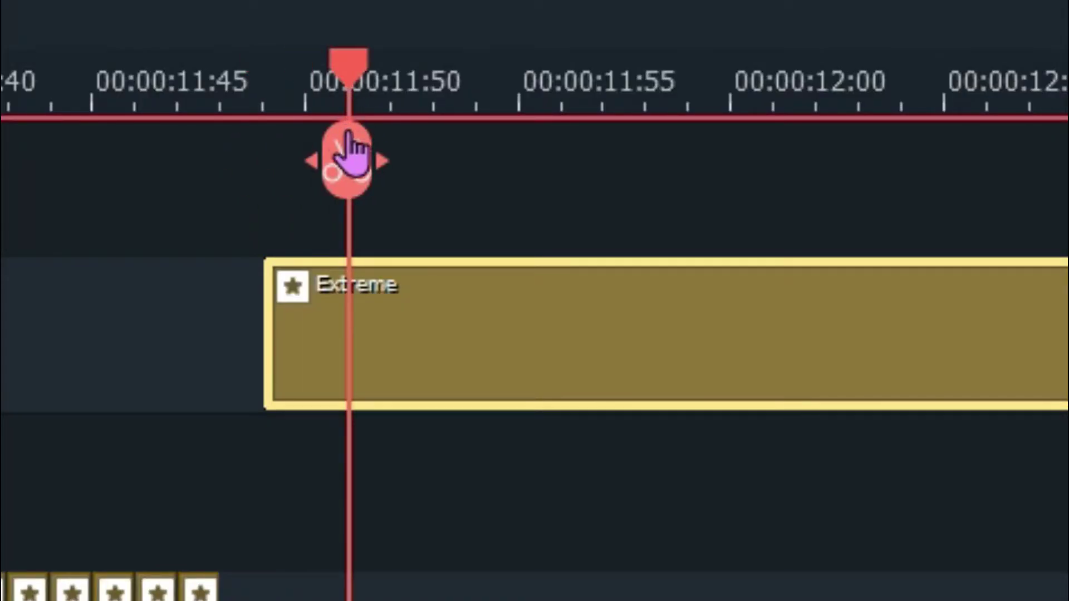
click(353, 153)
key(Delete)
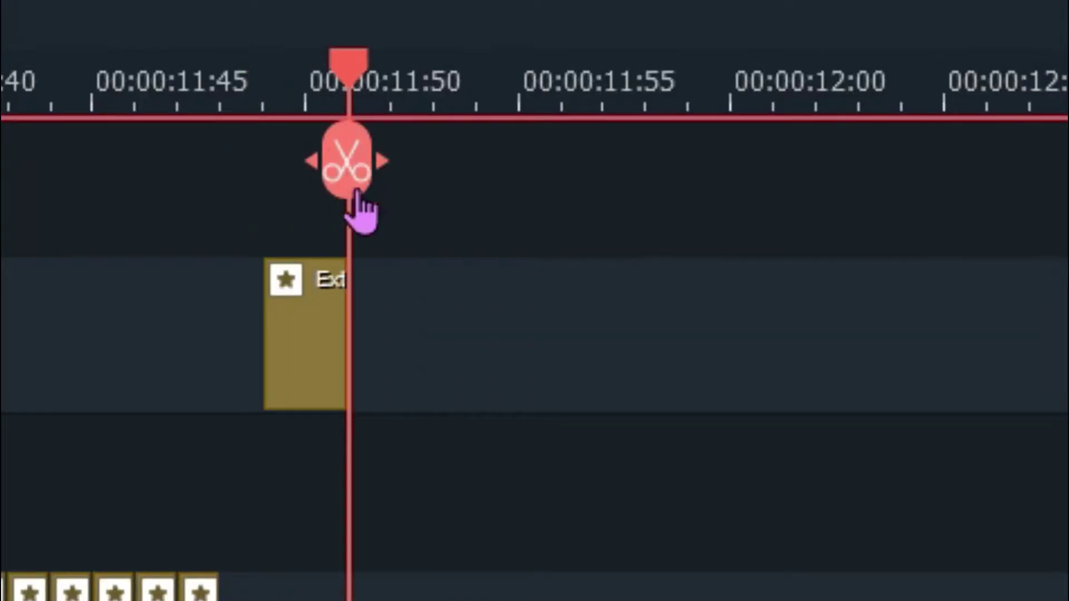
drag(442, 402, 436, 445)
click(411, 374)
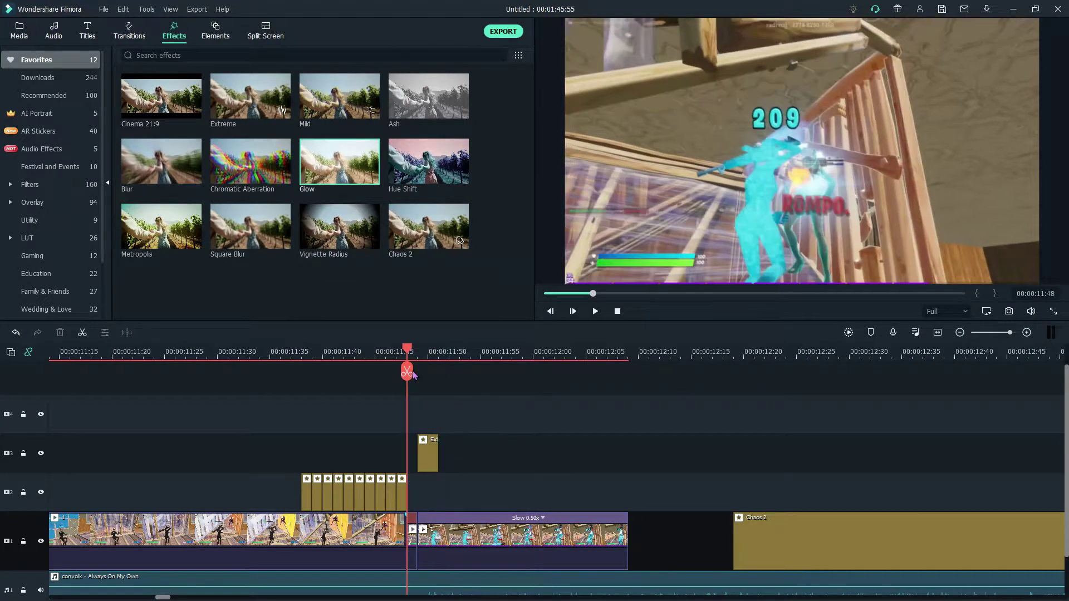
click(402, 379)
key(space)
key(space)
Set the Extreme effect's Frequency to 20, Position X to 0 and Position Y to 0.2.
drag(590, 352, 426, 417)
double_click(428, 454)
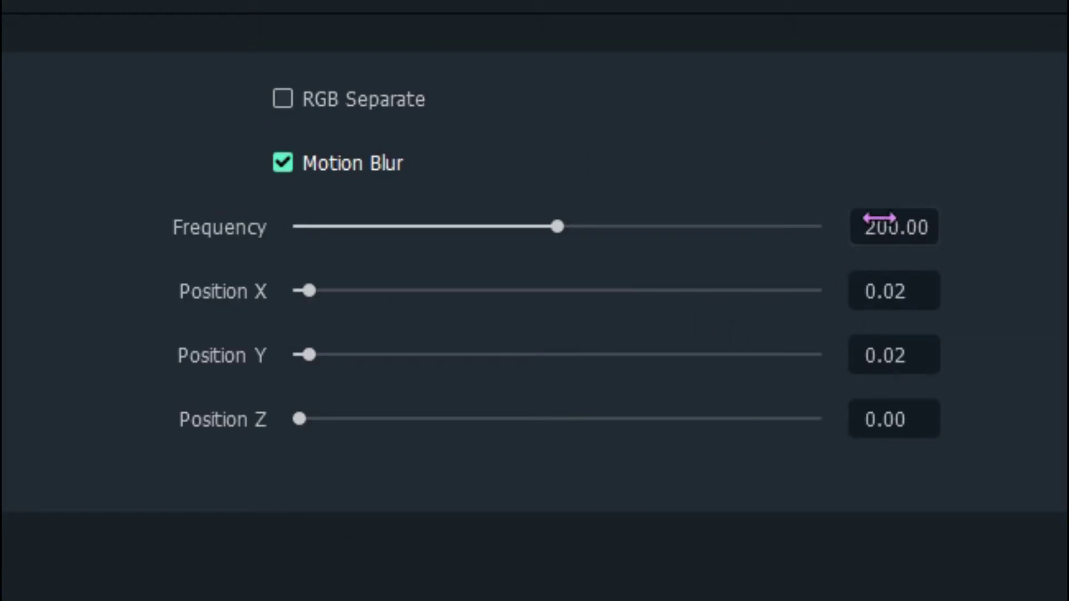
click(899, 227)
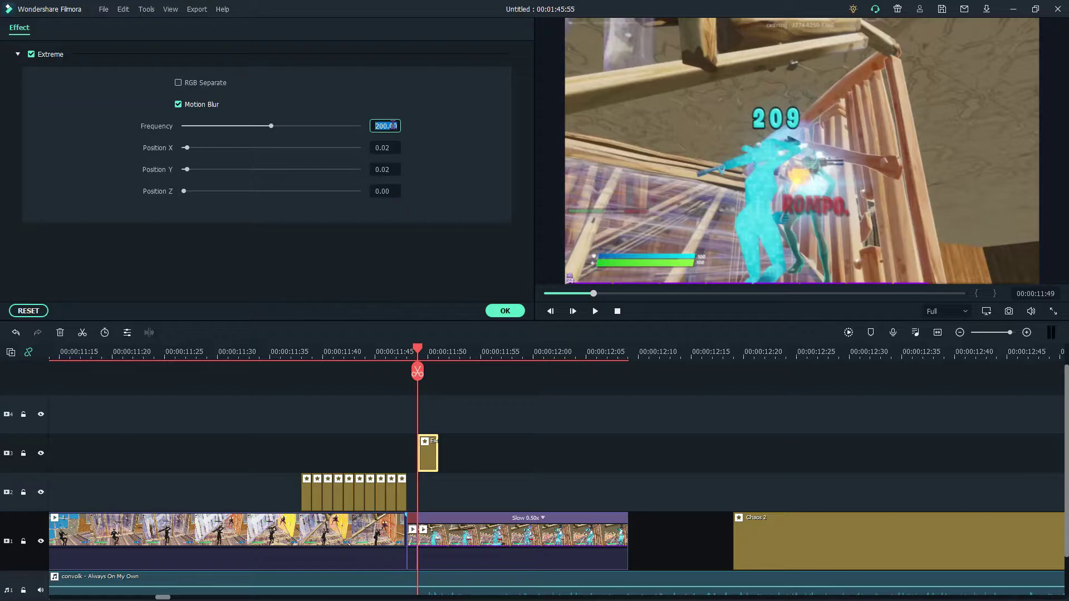
text(20)
key(Return)
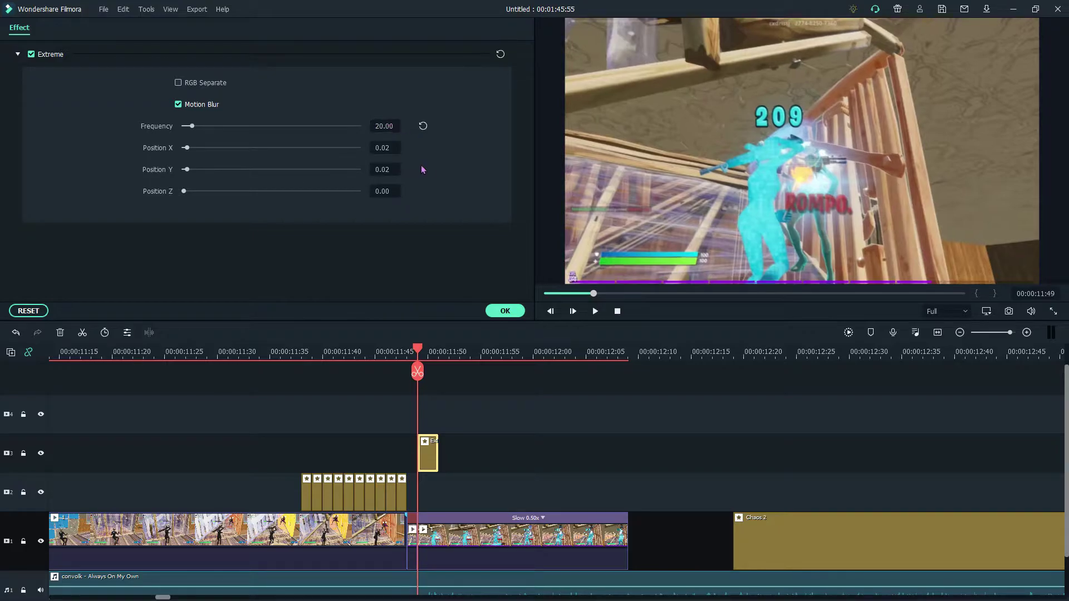
click(389, 148)
key(Return)
click(393, 169)
text(0)
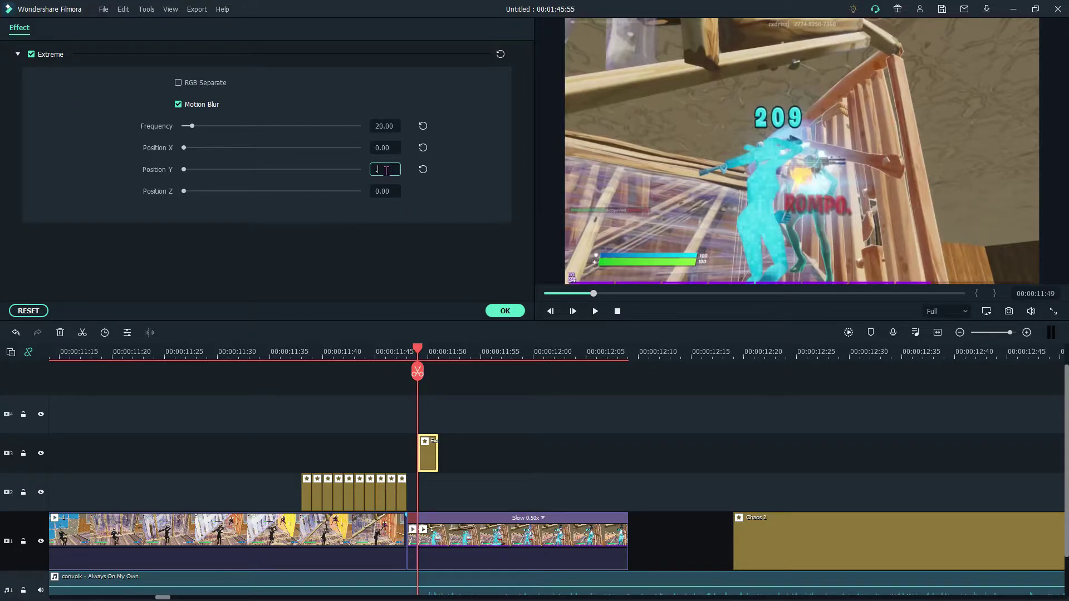
text(.2)
key(Return)
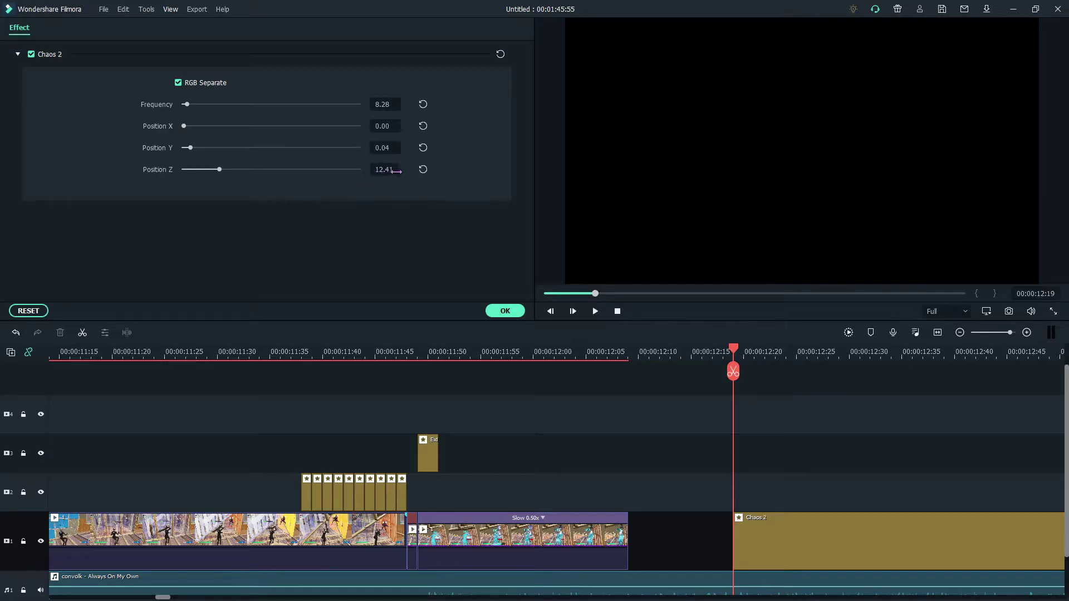
Apply Chaos 2 with Frequency 8.28, Position X 0, Position Y 0.04 and Position Z 12.41, and trim the effect to end with the slow-motion clip.
click(505, 311)
click(627, 356)
click(629, 372)
key(Delete)
drag(630, 361, 417, 361)
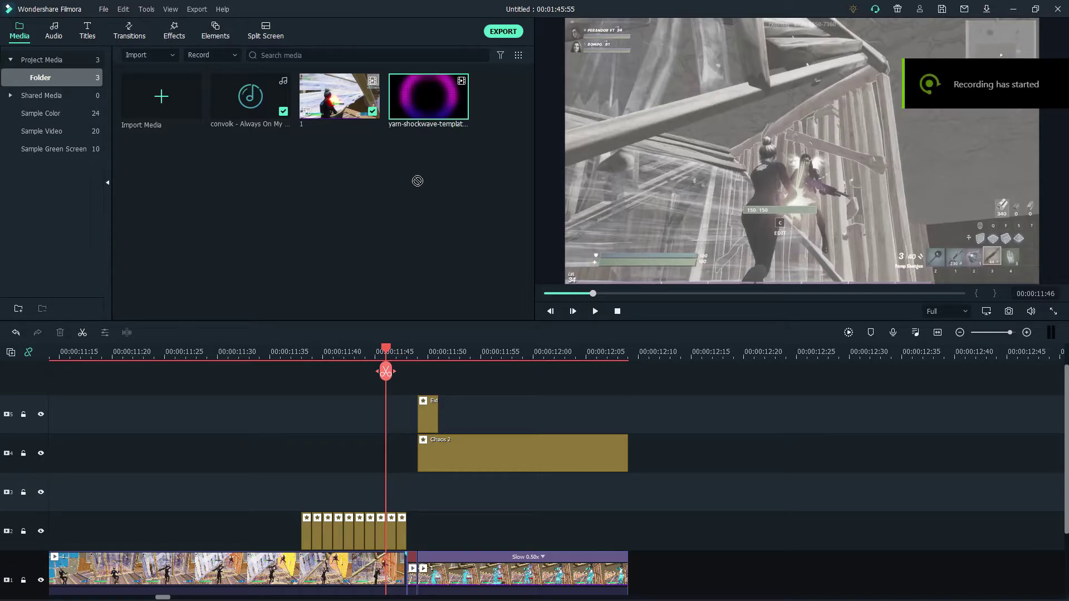
Place the yarn-shockwave-template clip on a new track directly above the Extreme effect, starting at 00:00:11:49.
drag(417, 178, 440, 390)
click(418, 354)
click(680, 352)
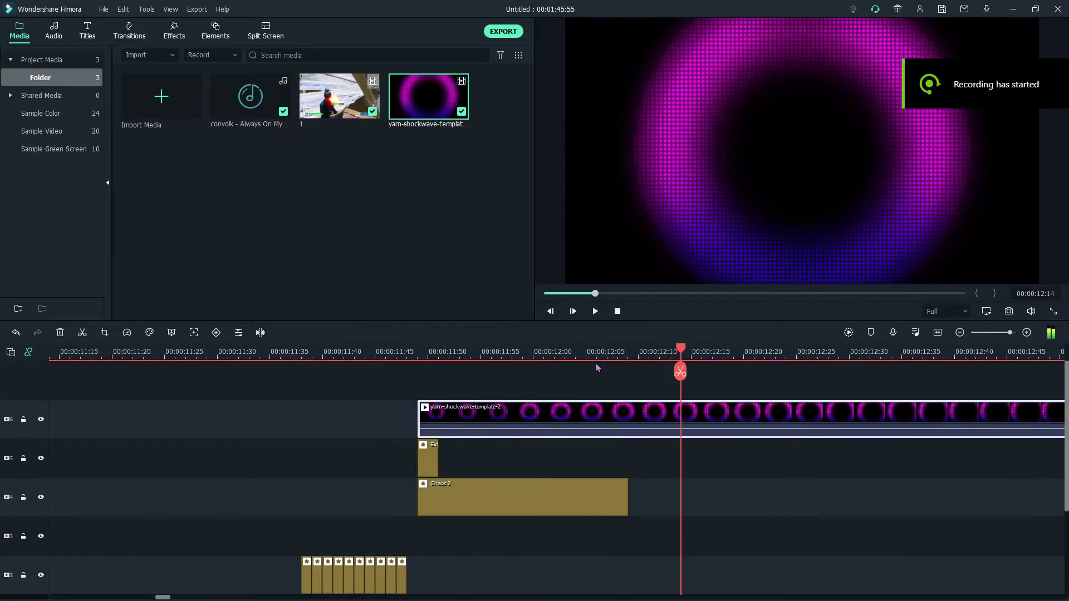
drag(689, 350, 642, 384)
Set the shockwave clip's custom speed to 6x.
right_click(443, 418)
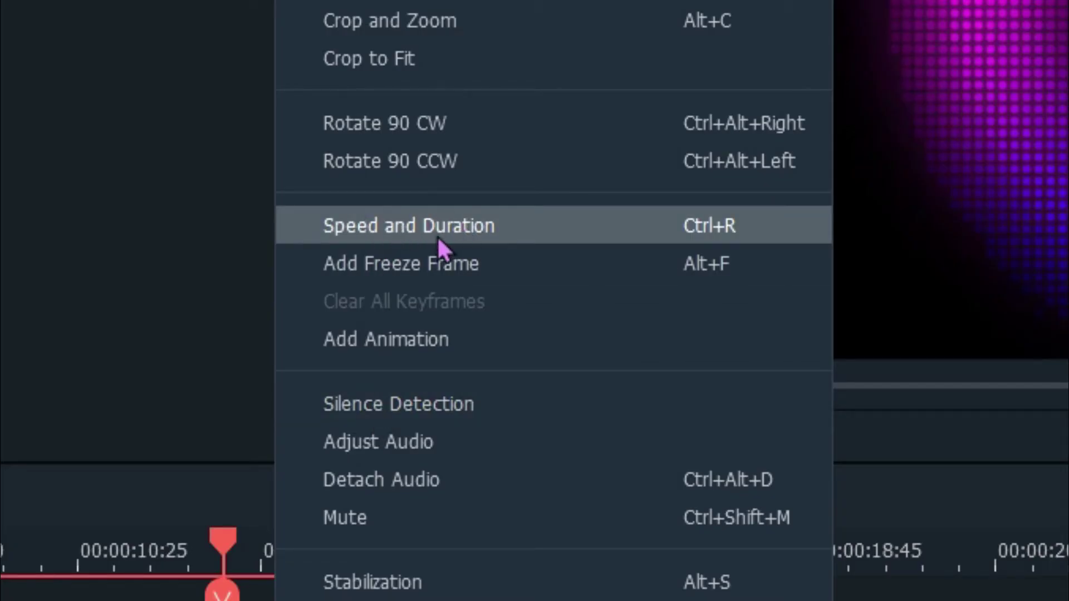
click(508, 224)
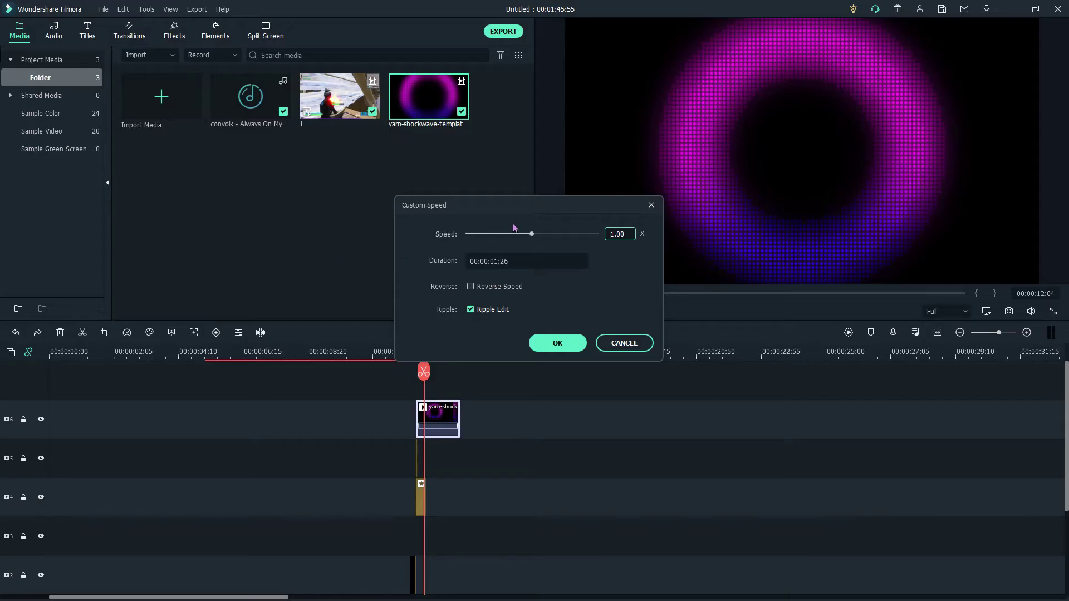
double_click(623, 233)
text(6)
key(Return)
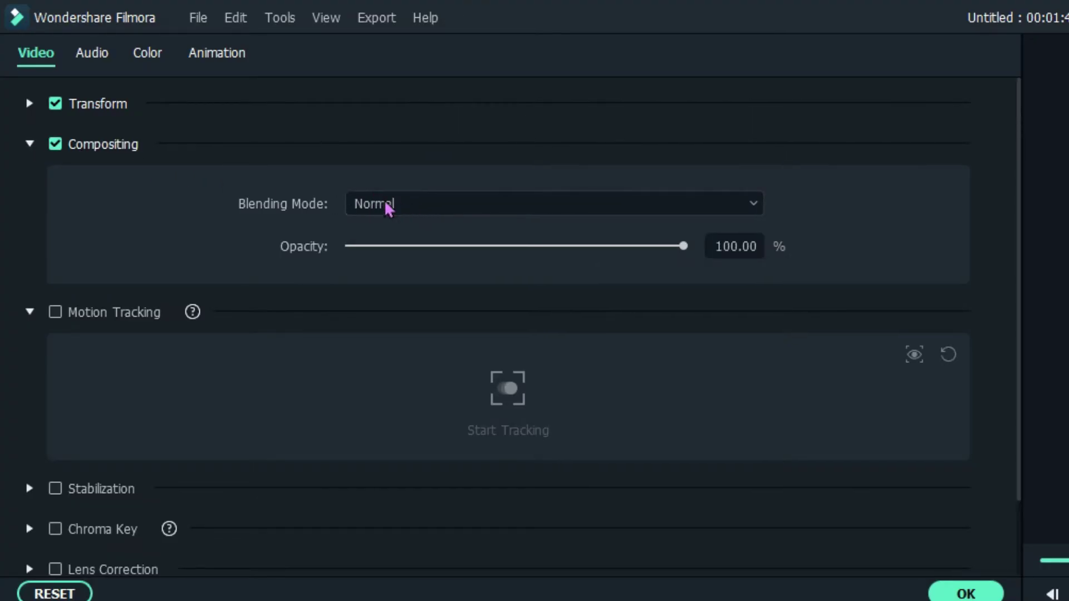
Set the shockwave clip's compositing blending mode to Screen and apply it.
click(413, 203)
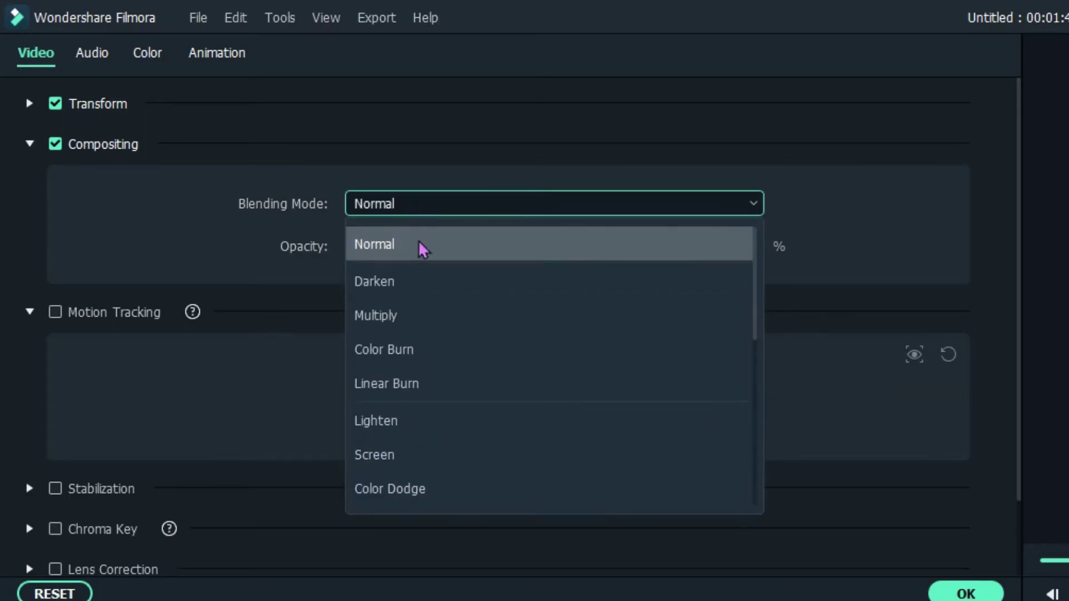
click(436, 455)
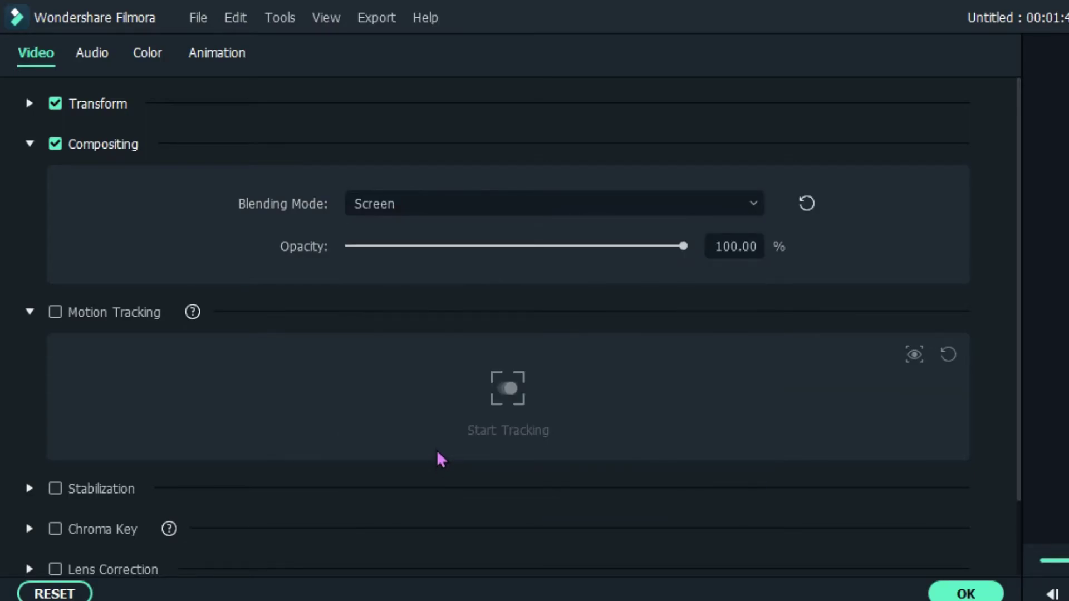
click(946, 589)
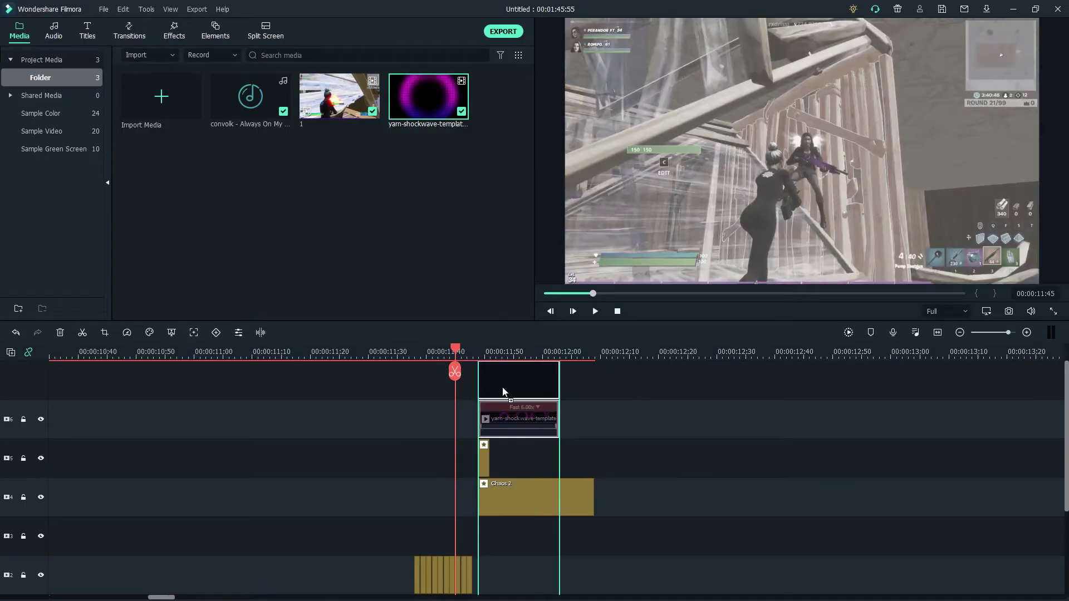
Stack two more copies of the 6x shockwave clip on the tracks directly above it, aligned to the same start, and preview the result.
drag(503, 392, 500, 390)
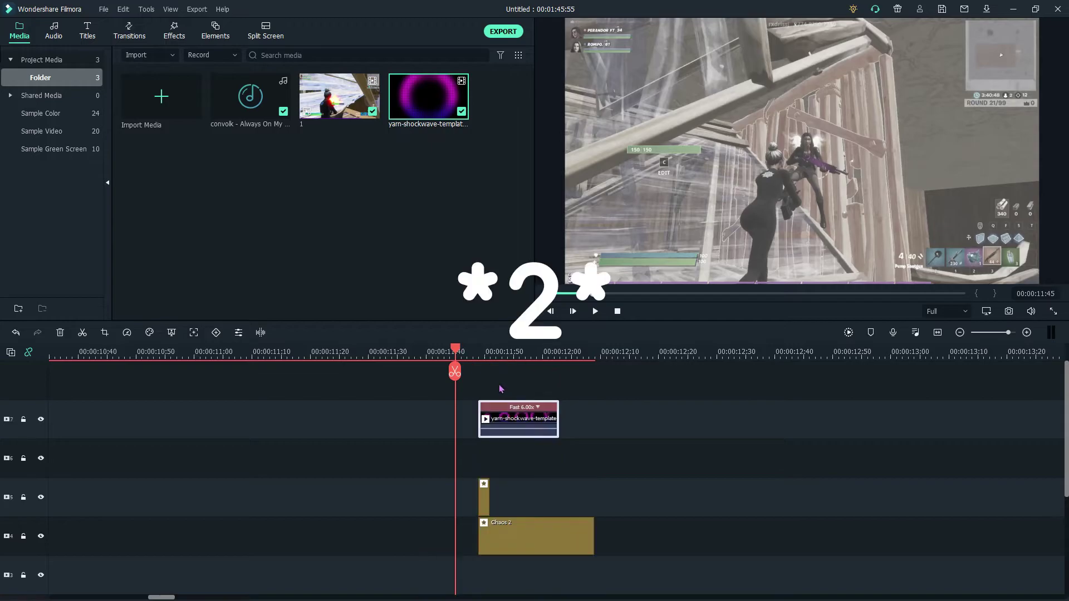
drag(455, 350, 687, 378)
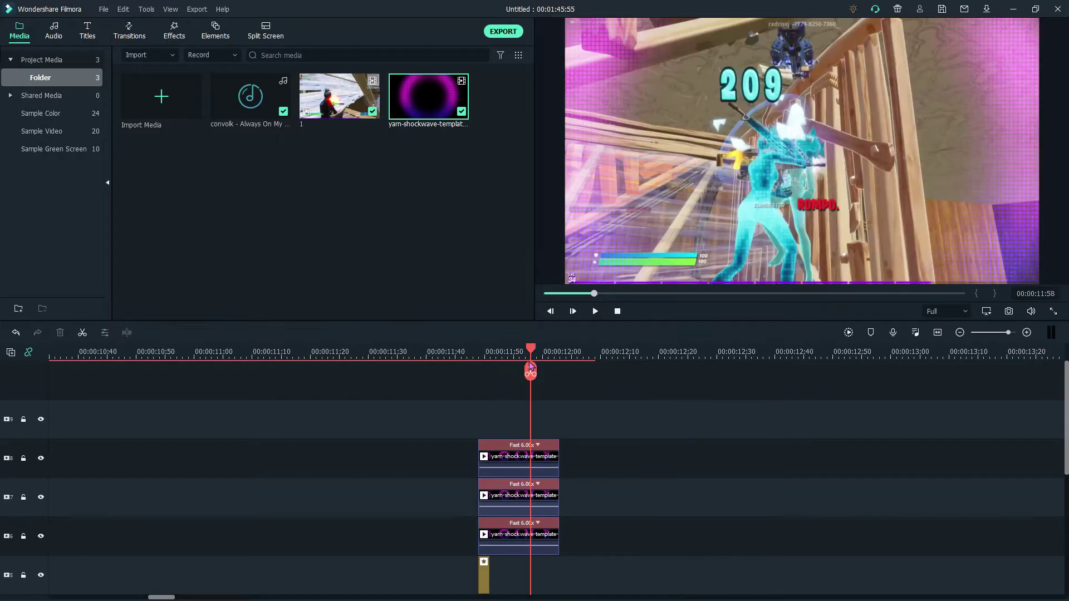
drag(530, 367, 509, 366)
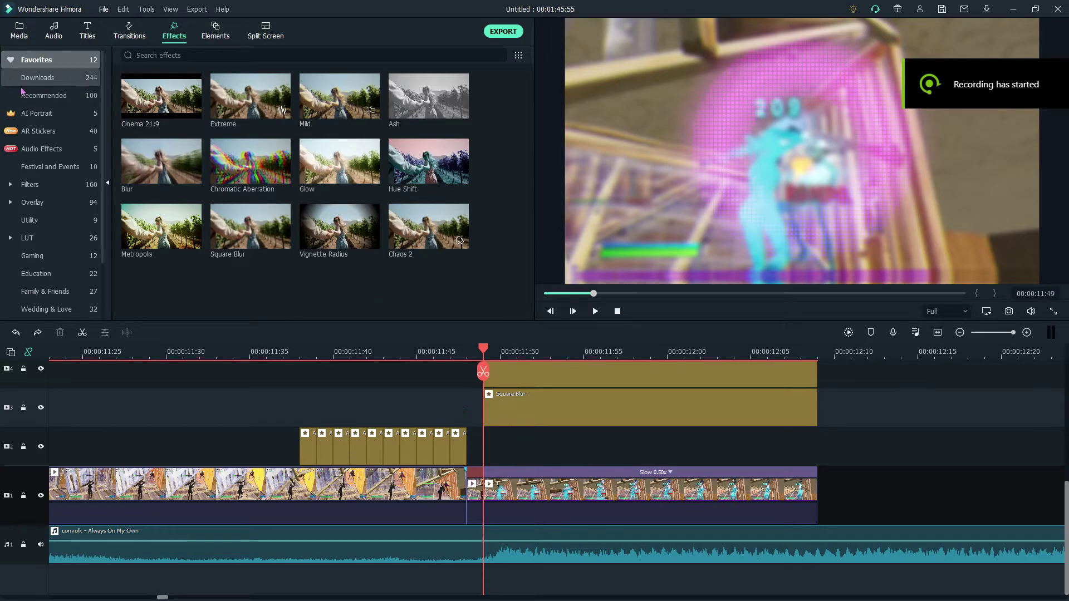
Search the downloaded effects for the Square Blur effect.
click(39, 77)
click(147, 58)
text(S)
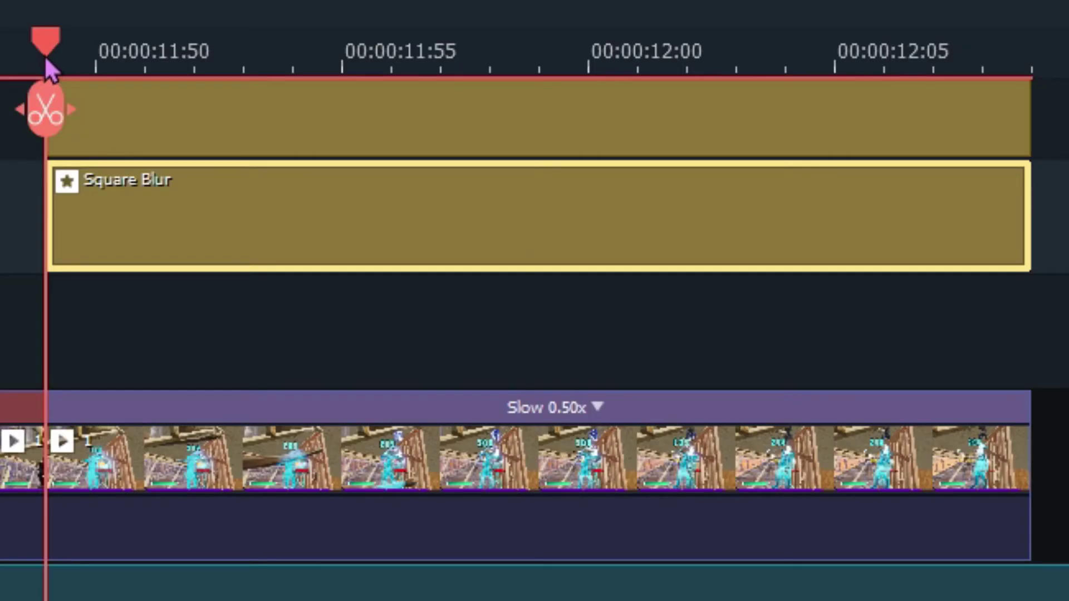
Split the start of the Square Blur effect into nine consecutive one-frame pieces from 00:00:11:49 onward.
drag(46, 129, 194, 120)
click(95, 118)
click(143, 119)
click(195, 122)
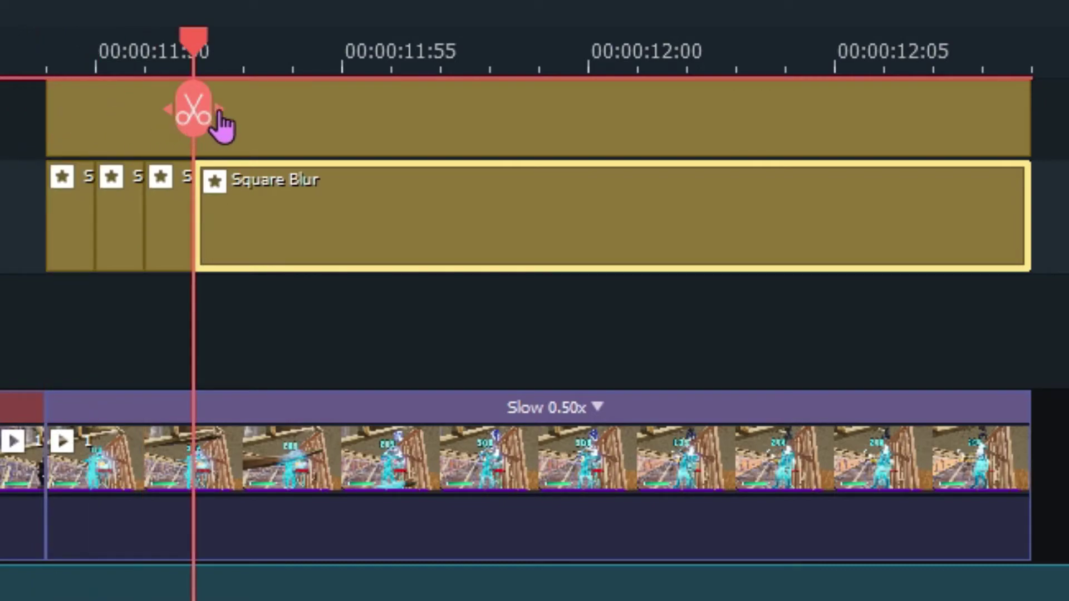
click(219, 110)
click(243, 111)
click(268, 111)
click(291, 110)
click(317, 111)
click(341, 112)
click(366, 111)
click(391, 116)
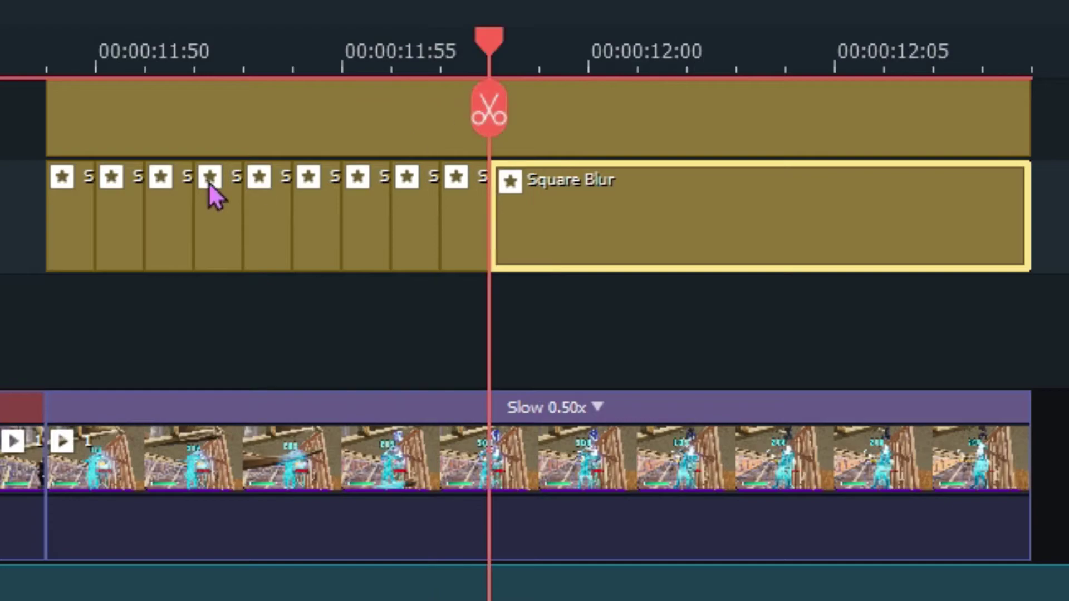
Split off a tenth one-frame Square Blur piece and delete the rest of the effect behind it.
click(270, 186)
click(462, 183)
drag(492, 120, 538, 120)
click(538, 114)
key(ctrl+z)
click(606, 231)
click(529, 122)
key(Delete)
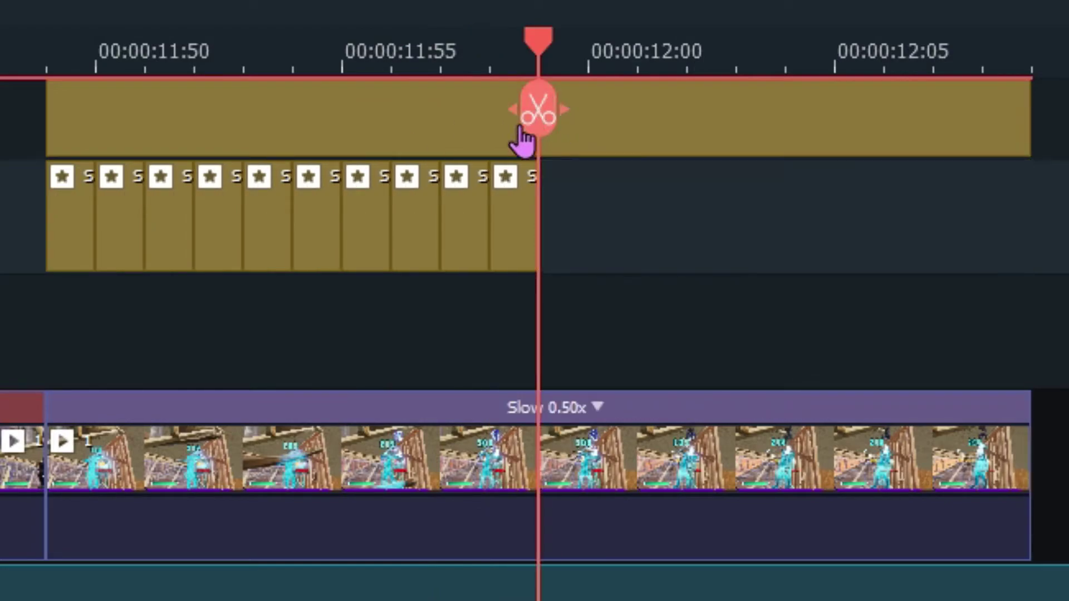
Step frame by frame back and forth through the Square Blur pieces and compare them with the last Ash pieces.
key(Left)
key(Left)
key(Left)
key(Left)
key(Left)
key(Left)
key(Left)
key(Left)
key(Left)
key(Right)
key(Right)
key(Right)
key(Right)
key(Right)
key(Right)
key(Right)
key(Right)
key(Right)
key(Right)
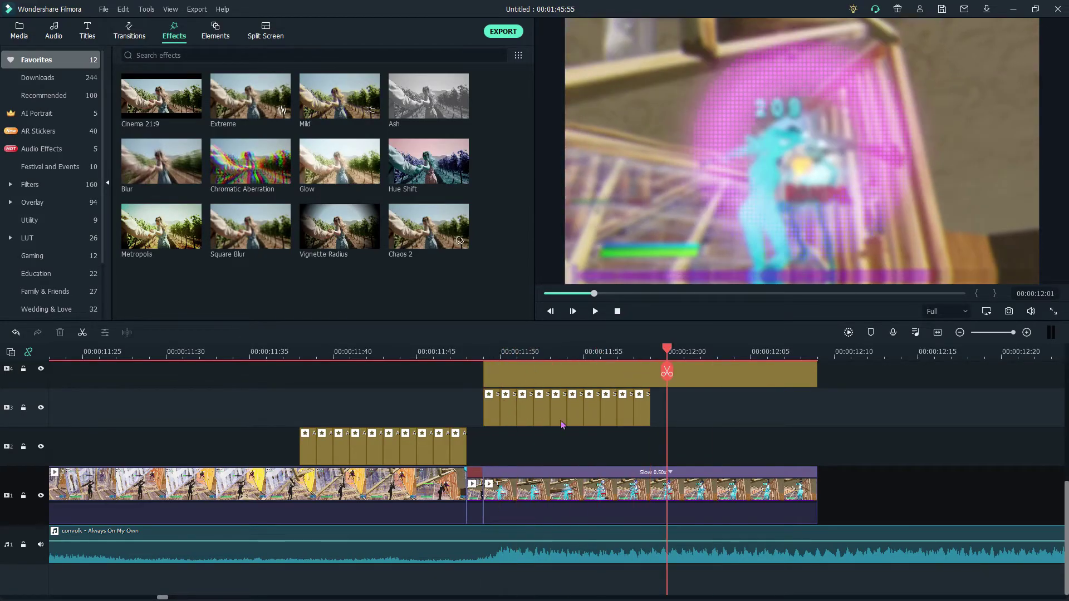
key(Left)
key(Left)
key(Left)
key(Left)
key(Left)
key(Left)
key(Left)
key(Left)
key(Left)
key(Left)
key(Left)
click(446, 449)
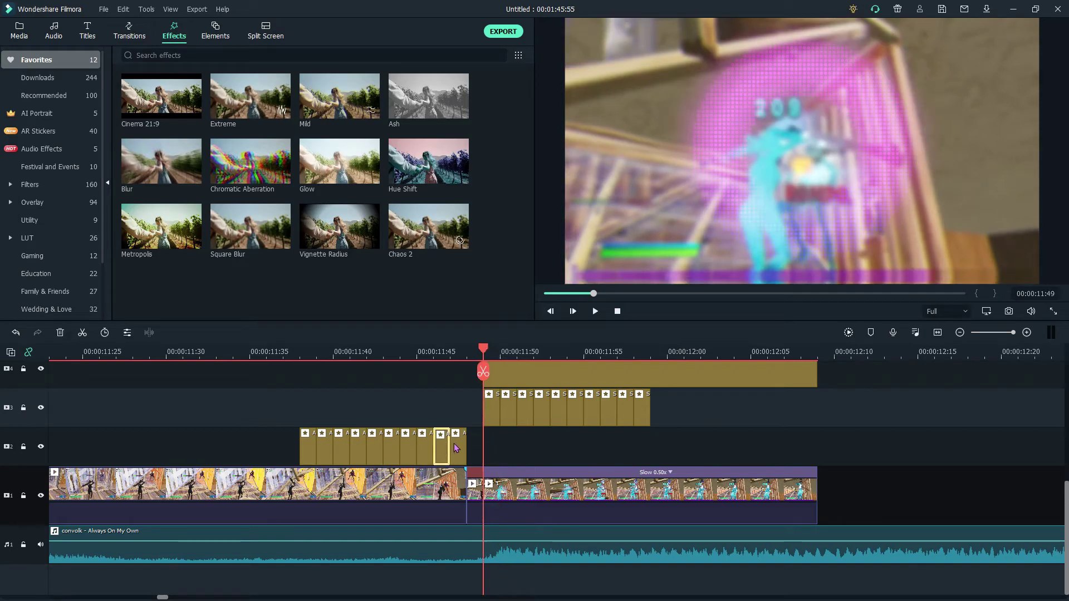
click(430, 448)
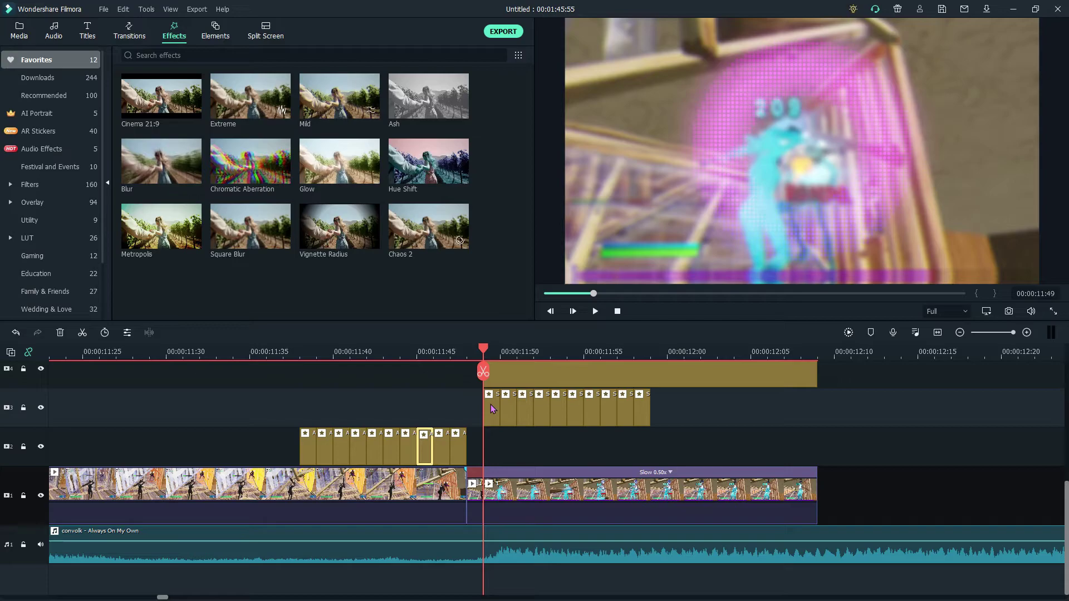
Set the Alpha of the second, third and fourth Square Blur pieces to 90, 80 and 70.
double_click(492, 407)
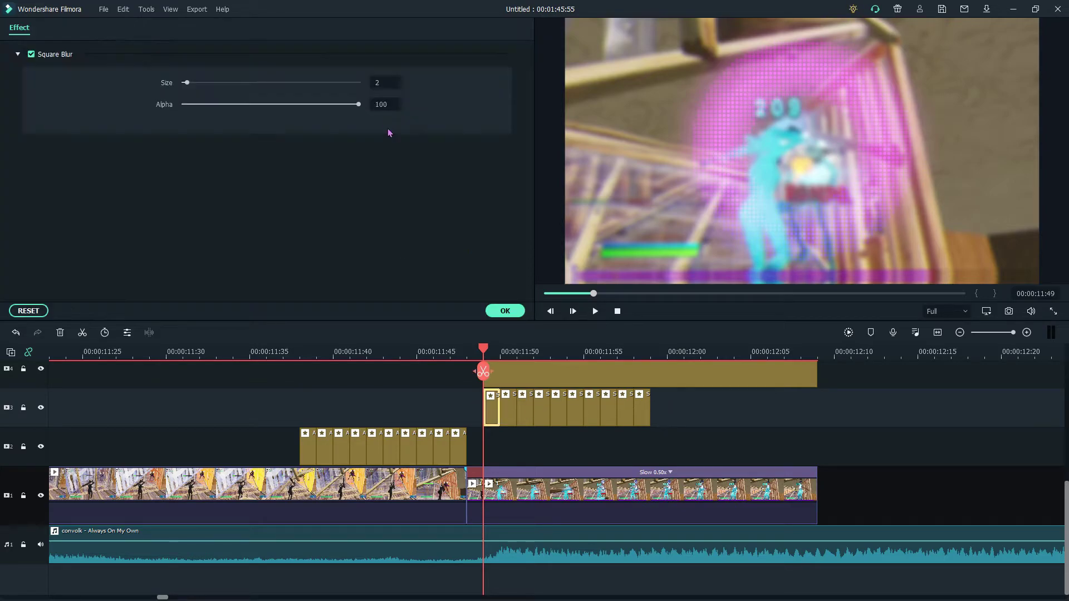
double_click(510, 400)
click(393, 108)
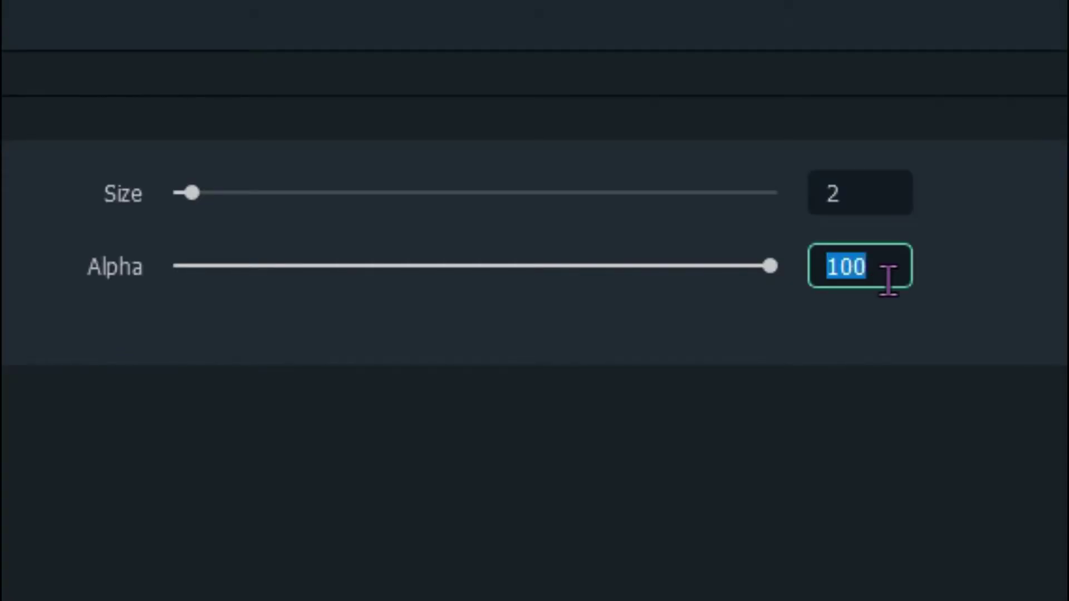
text(90)
key(Return)
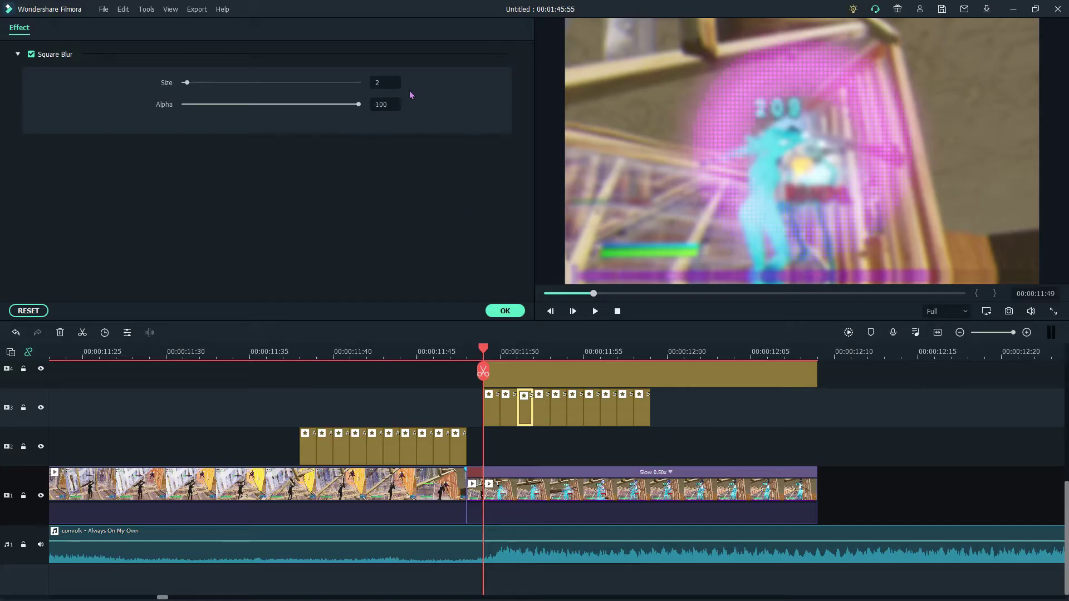
text(80)
key(Return)
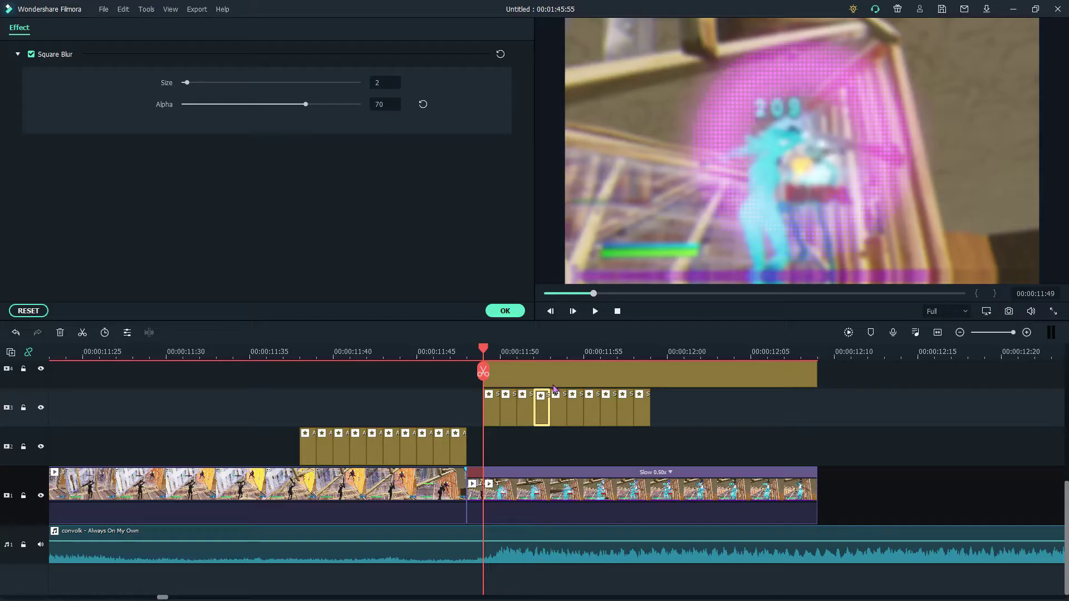
Set the Alpha of the fifth and sixth Square Blur pieces to 60 and 50.
click(566, 410)
text(60)
key(Return)
click(385, 104)
text(50)
key(Return)
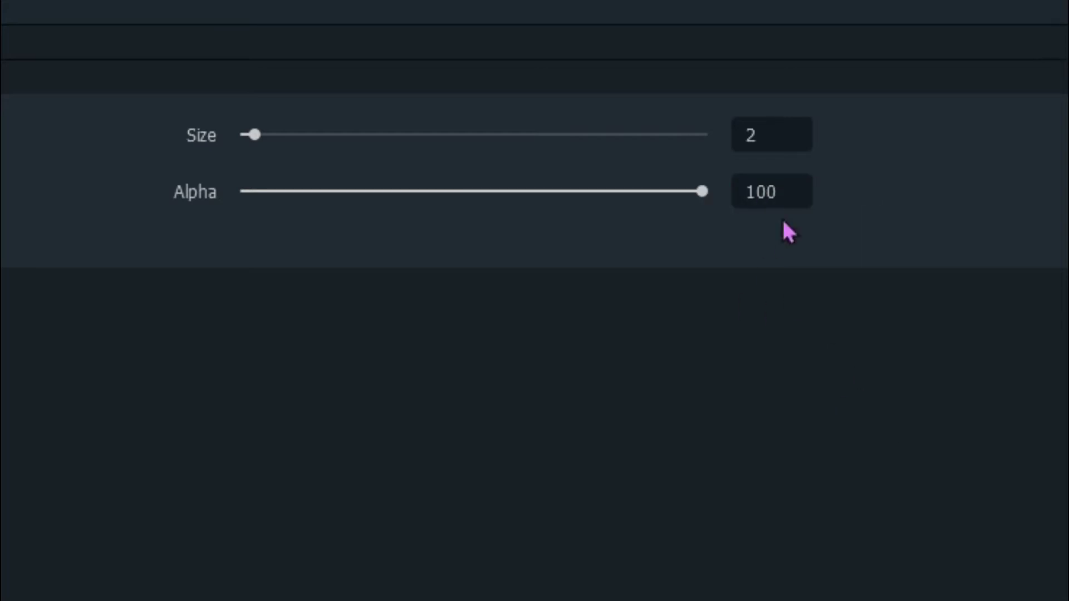
Set the Alpha of the seventh, eighth and ninth Square Blur pieces to 40, 30 and 20, and open the tenth piece's Alpha for editing.
click(385, 104)
text(40)
key(Return)
click(779, 195)
text(30)
key(Return)
click(752, 194)
text(20)
key(Return)
click(871, 191)
click(759, 198)
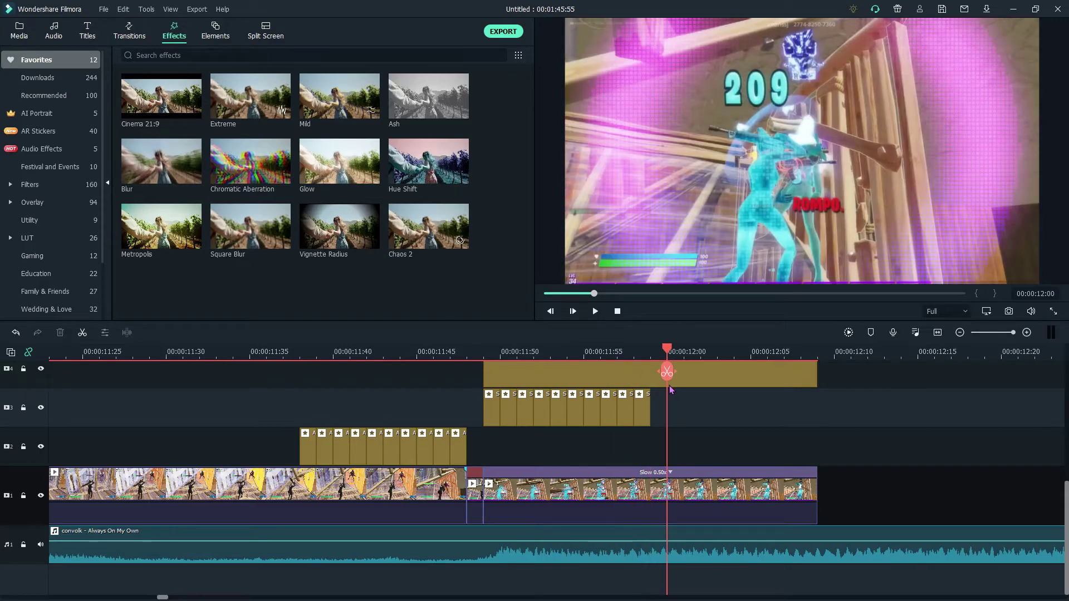
Place the Grey sample color on the Ash pieces' track, starting with the slow-motion clip at 00:00:11:49.
drag(671, 390, 132, 372)
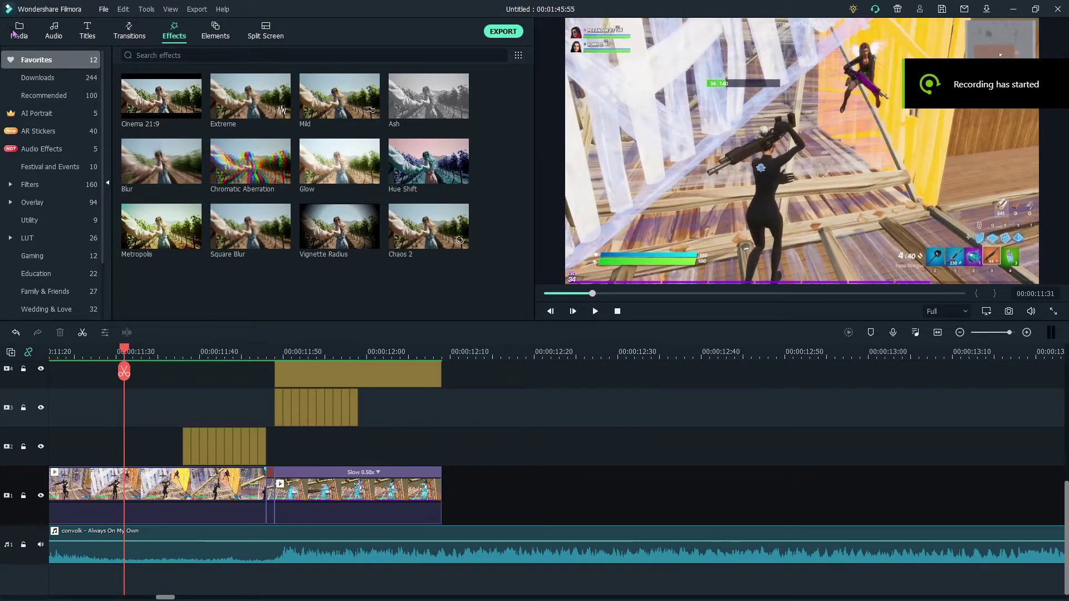
click(13, 33)
click(43, 113)
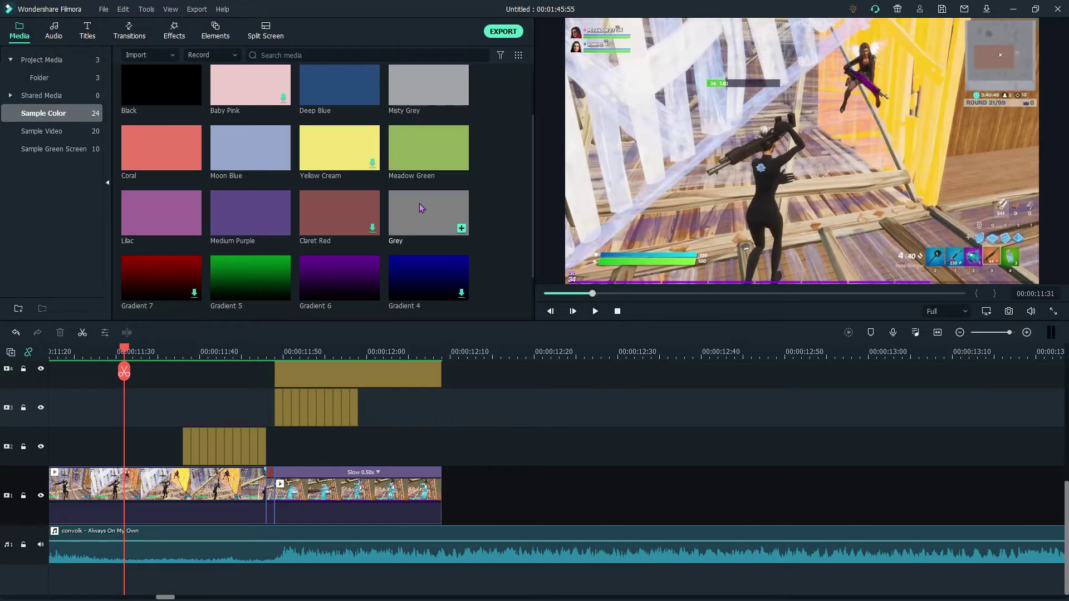
drag(422, 209, 275, 444)
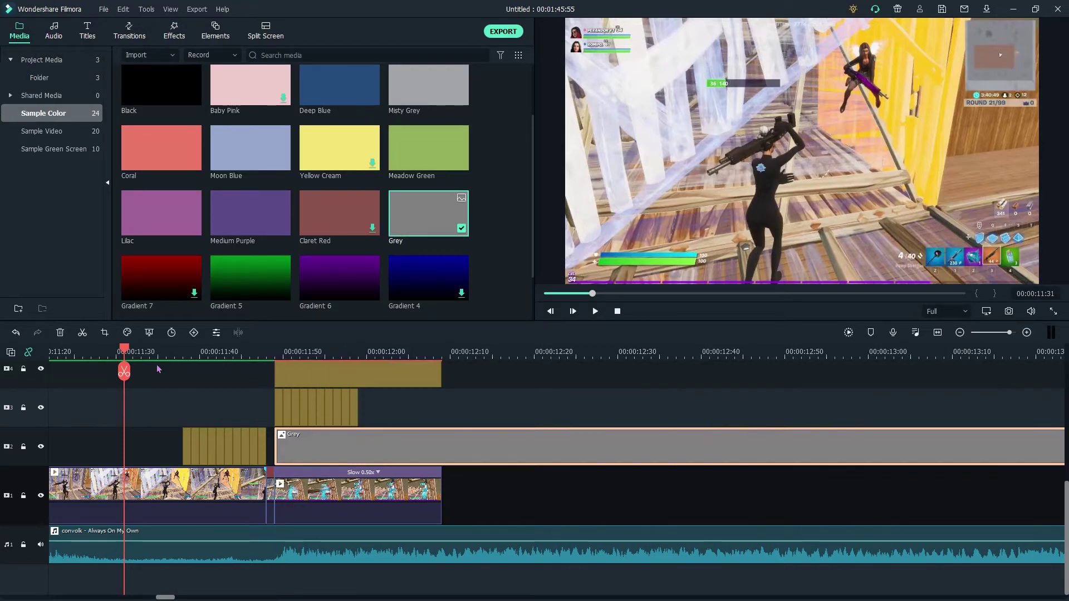
Trim the Grey color clip to end with the slow-motion gameplay clip.
drag(273, 352, 445, 417)
click(441, 372)
key(Delete)
drag(440, 372, 343, 392)
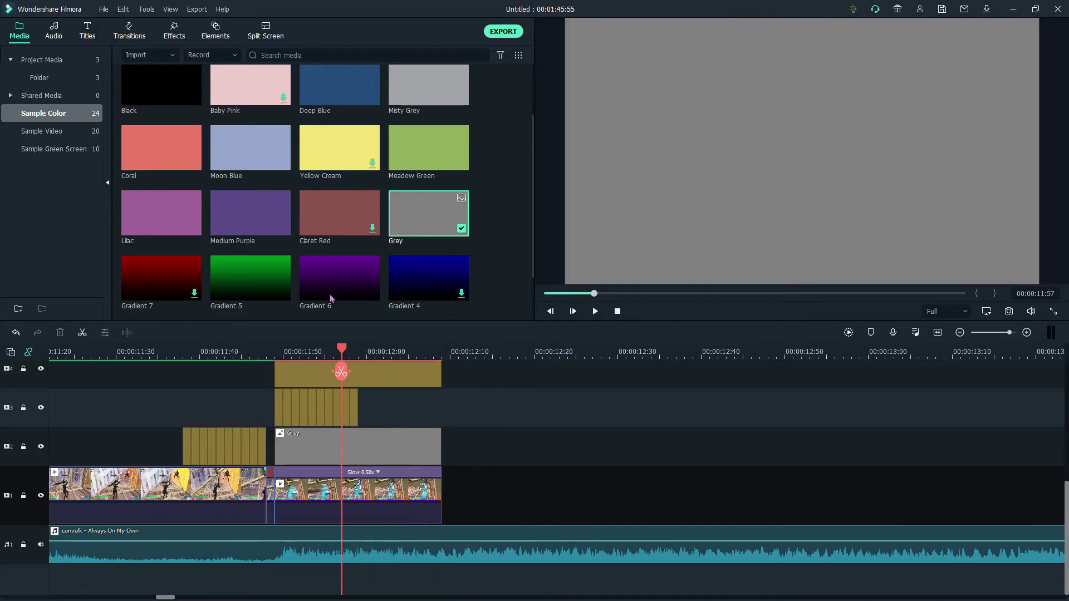
Set the Grey color clip's blending mode to Color Dodge and its opacity to 60%.
double_click(334, 451)
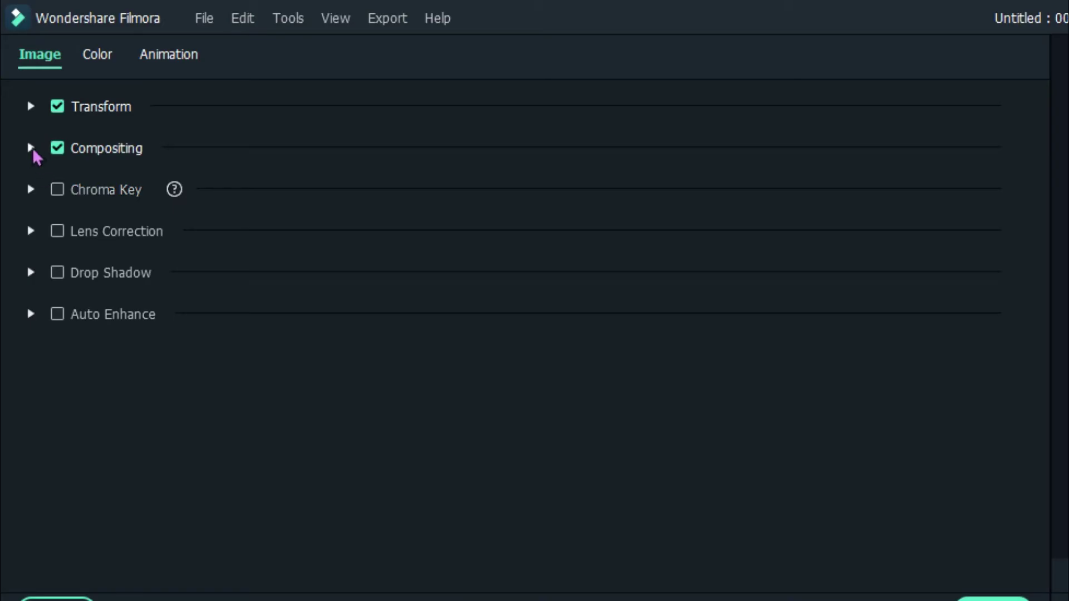
click(31, 149)
click(516, 214)
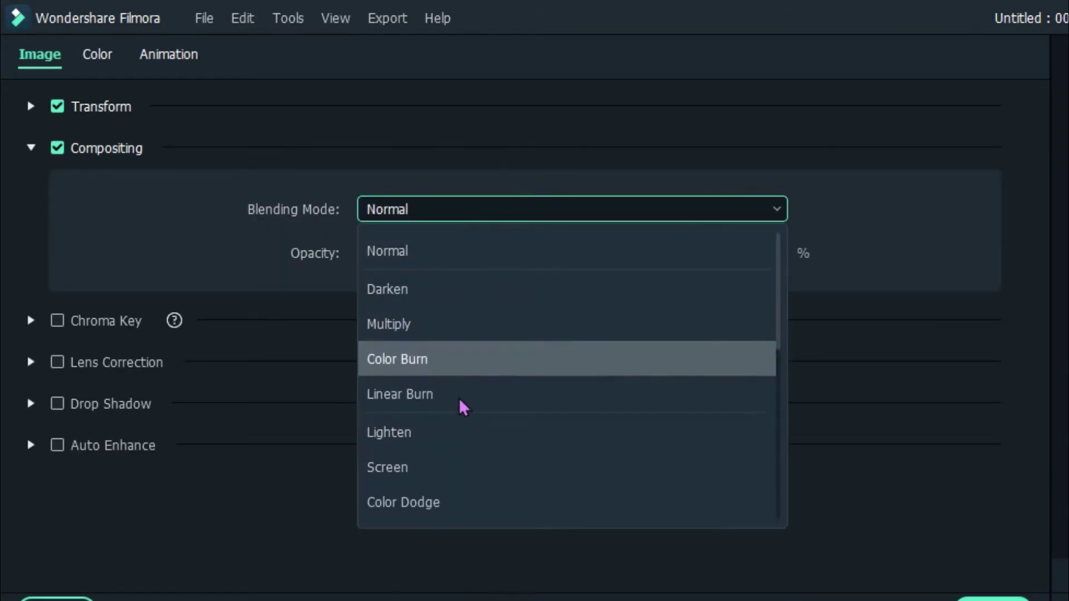
click(440, 504)
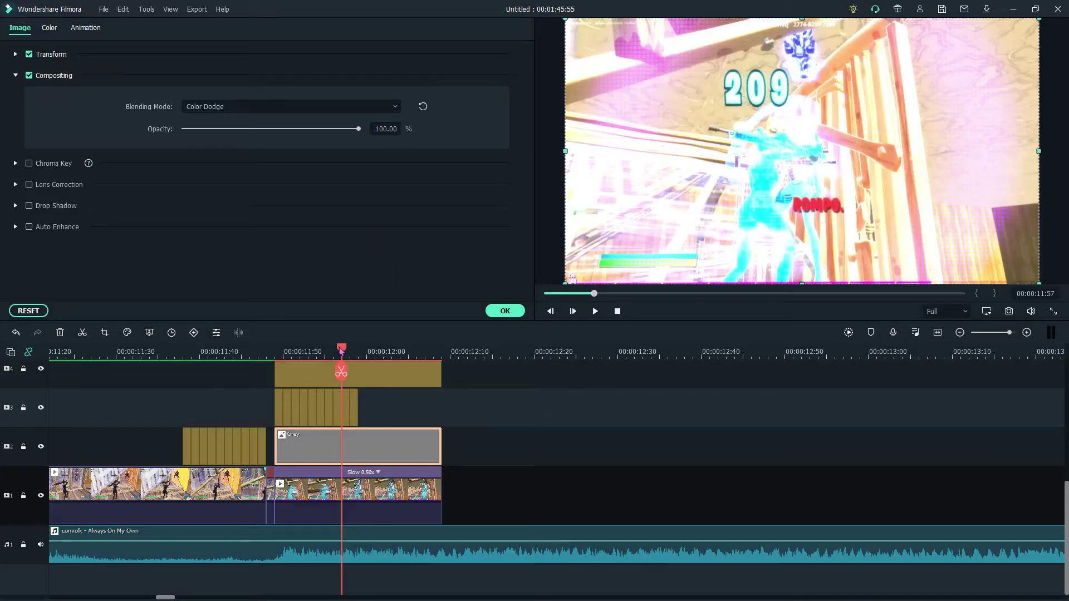
drag(341, 351, 317, 356)
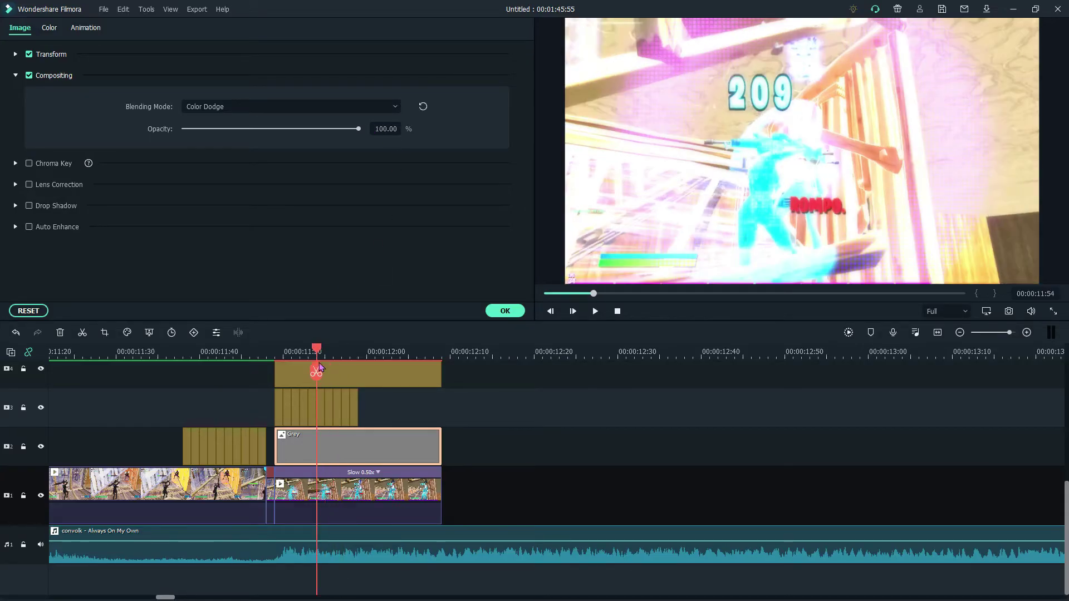
text(60)
key(Return)
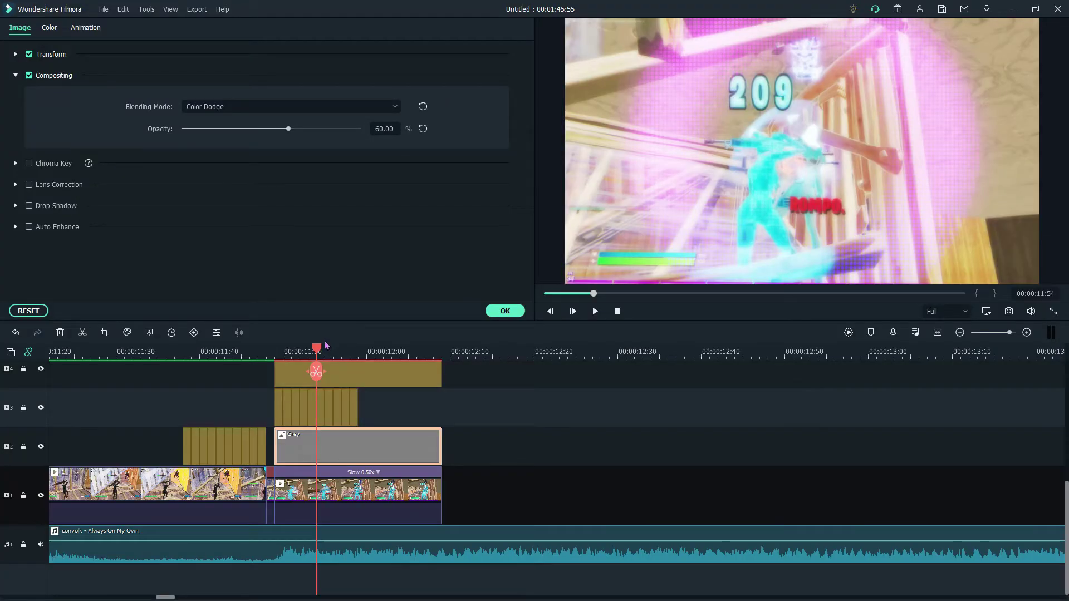
Duplicate the slow-motion gameplay clip directly after itself at 00:00:12:09 and set the copy to normal speed.
drag(315, 353, 449, 419)
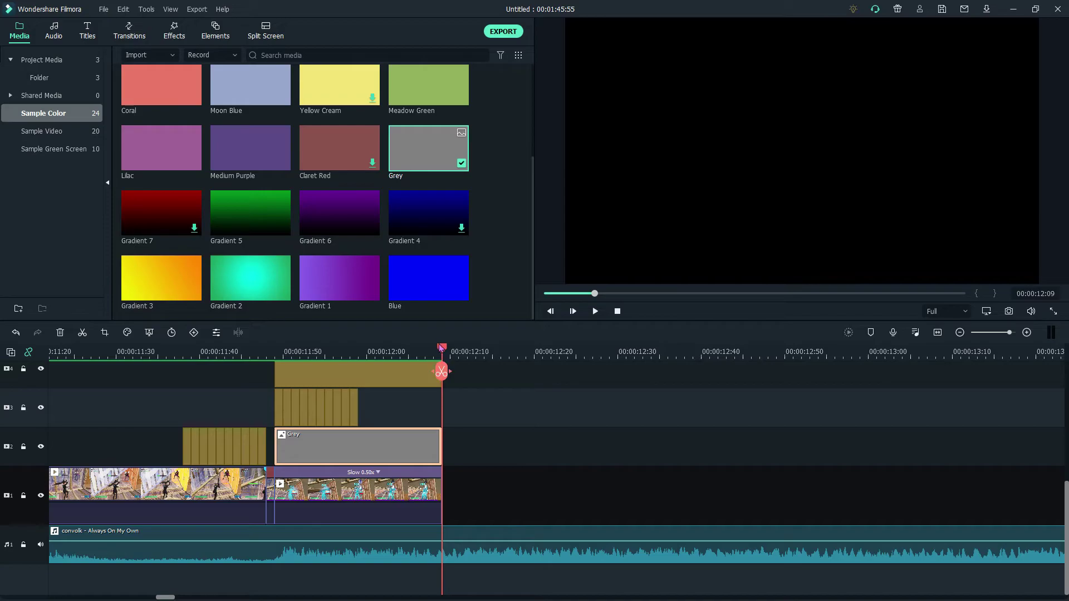
click(398, 489)
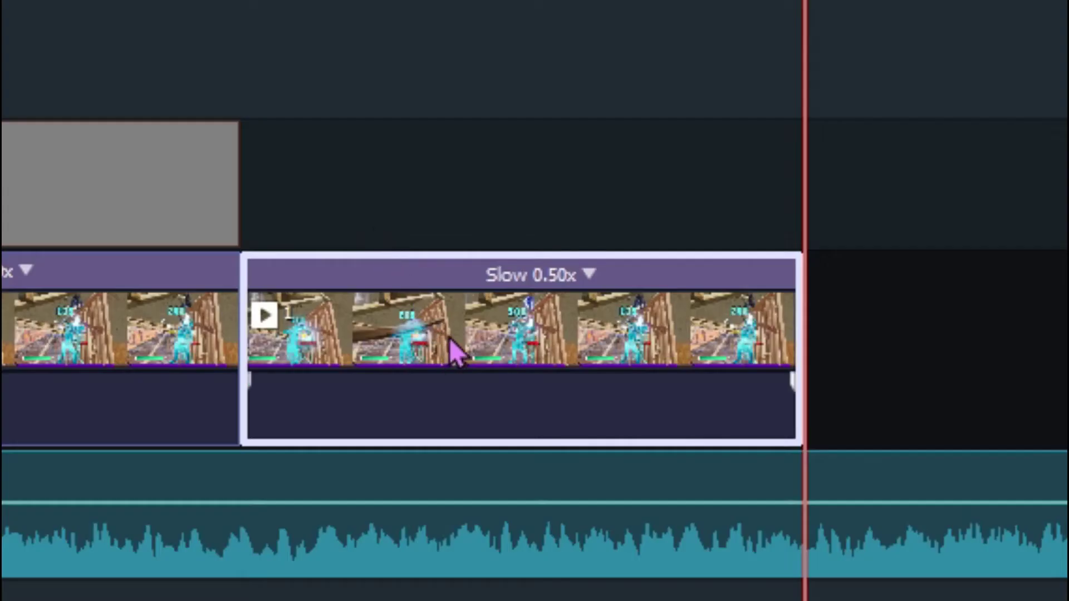
click(347, 473)
click(640, 493)
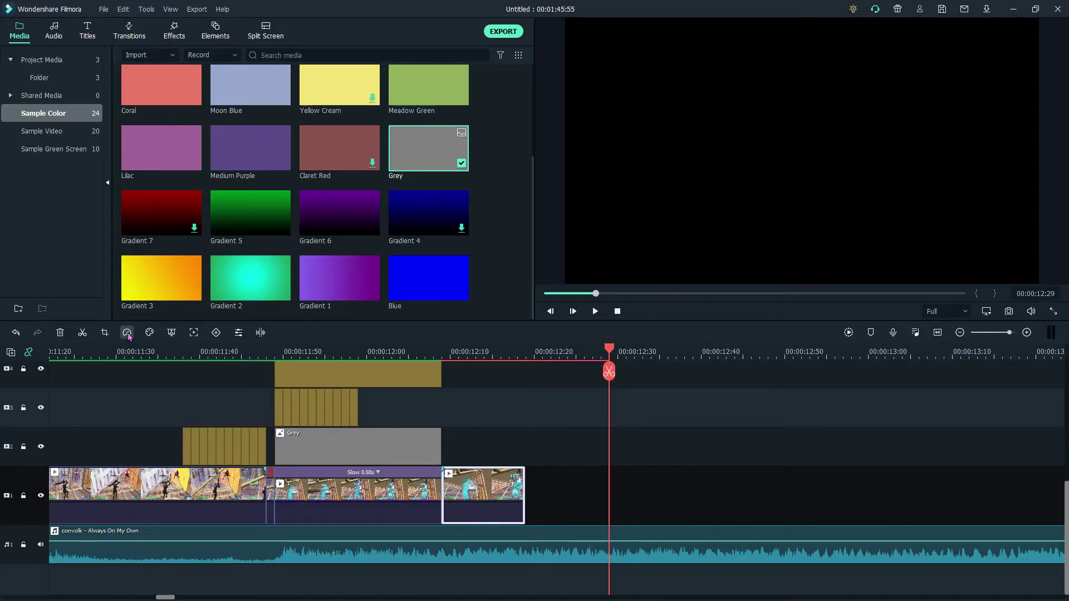
Reverse the duplicated gameplay clip, and extend the Chaos 2 effect and the Grey color clip to its end.
click(128, 333)
click(147, 443)
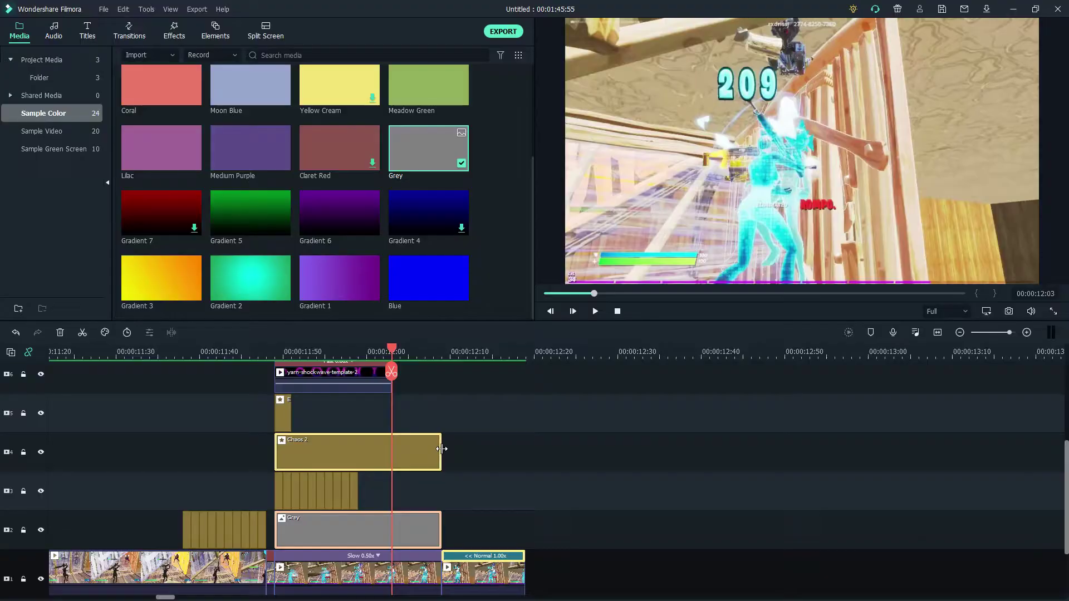
drag(441, 452, 531, 467)
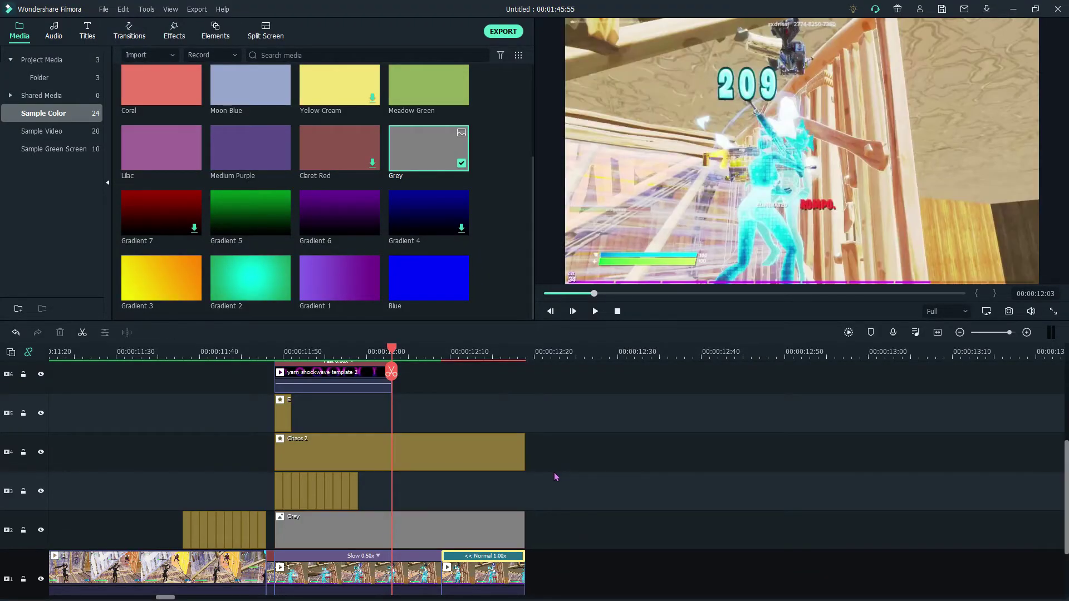